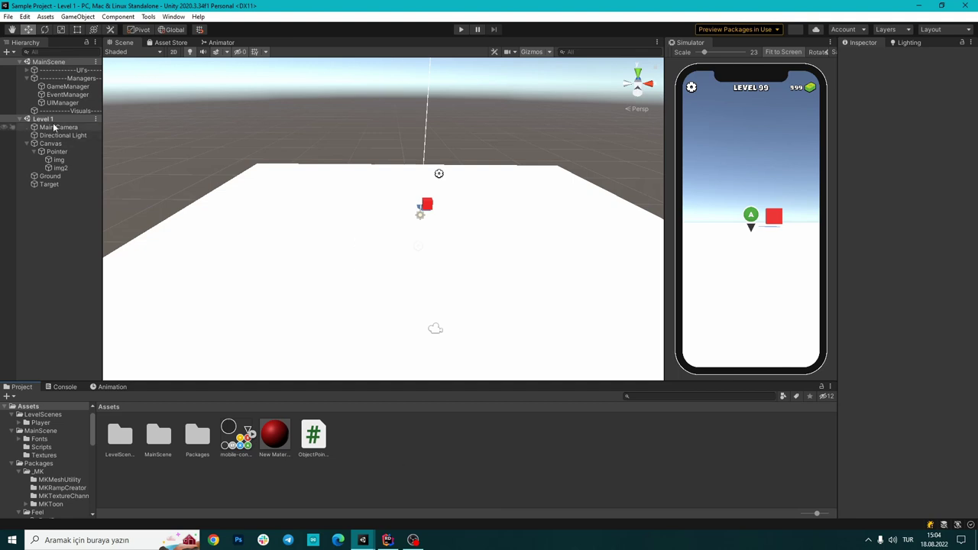
# - Switch the Scene view to 2D and select the Pointer object under the Canvas
pyautogui.click(175, 52)
pyautogui.doubleClick(57, 151)
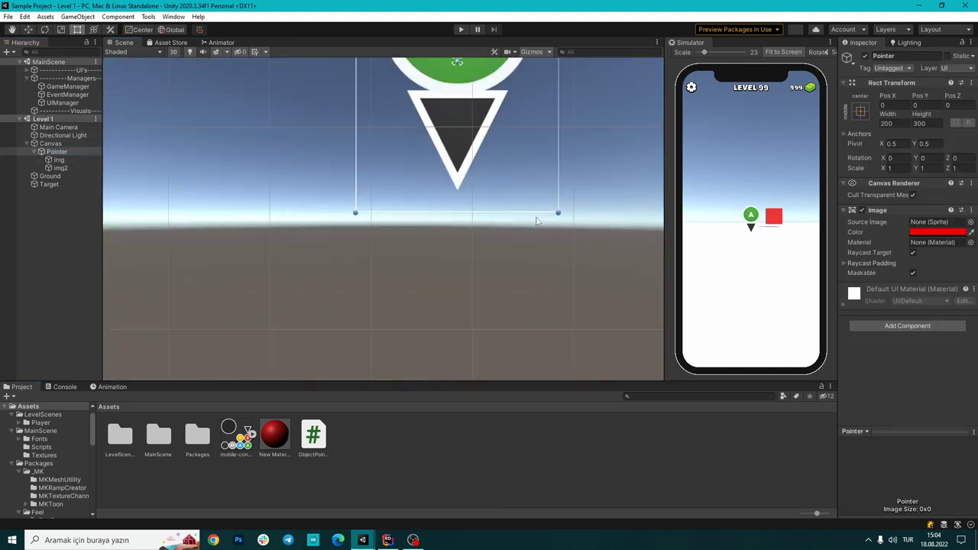
pyautogui.click(542, 211)
pyautogui.scroll(-5, 541, 211)
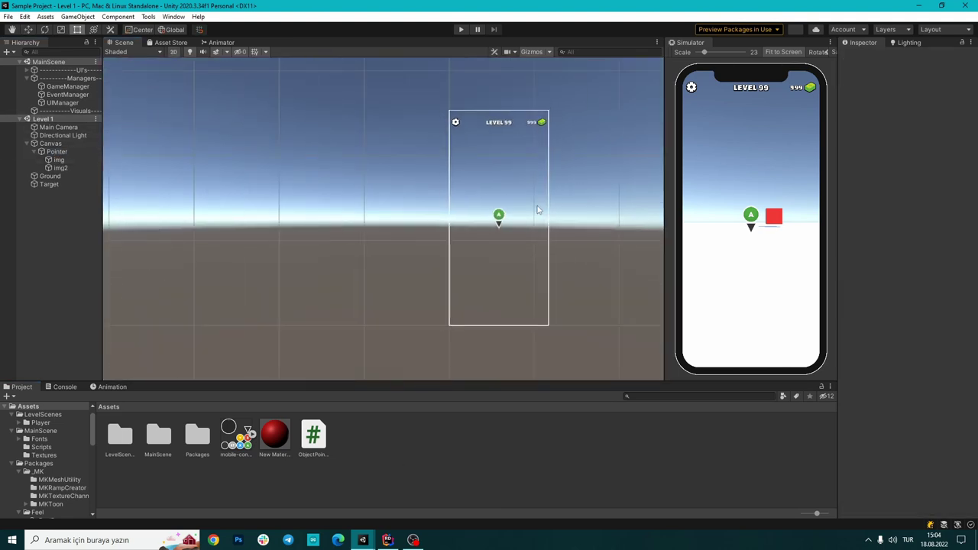
pyautogui.scroll(2, 538, 208)
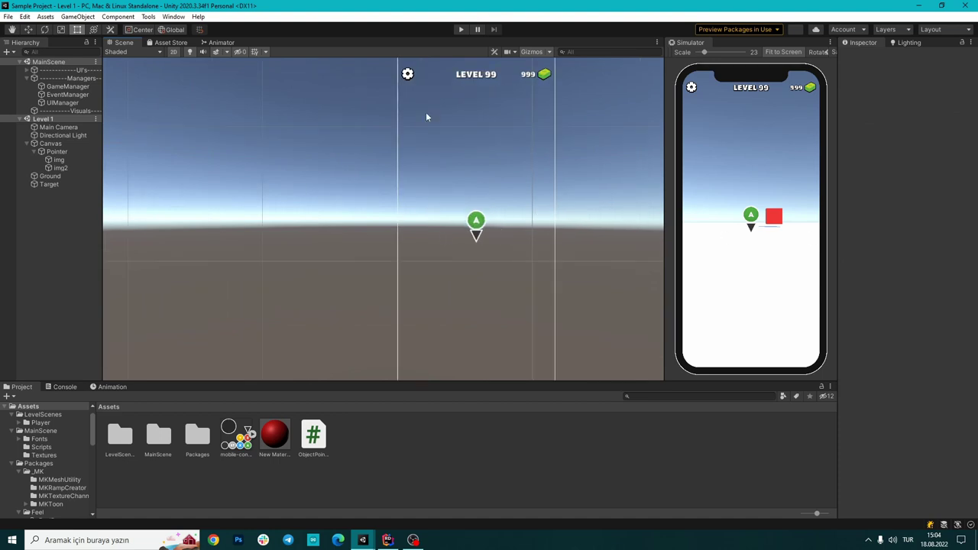
pyautogui.click(46, 144)
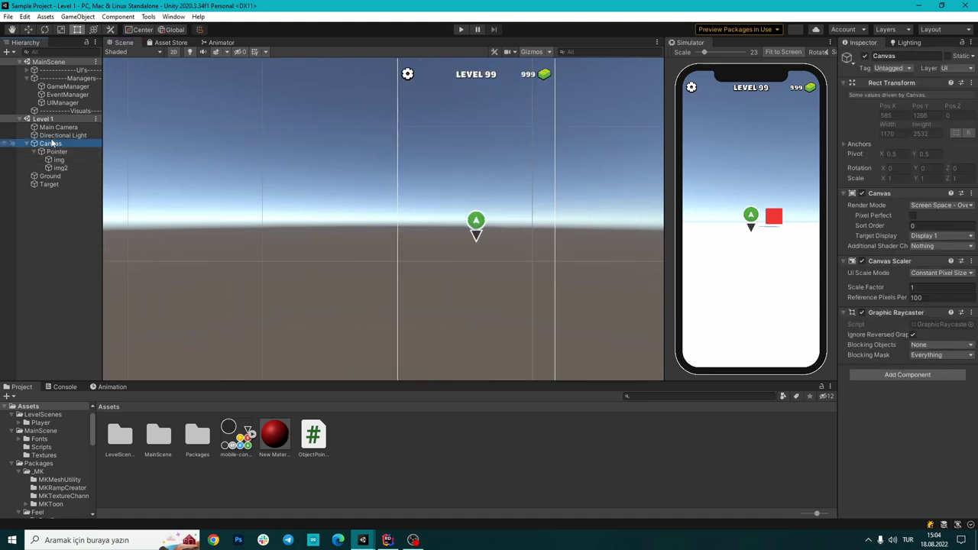
pyautogui.click(38, 152)
pyautogui.click(35, 152)
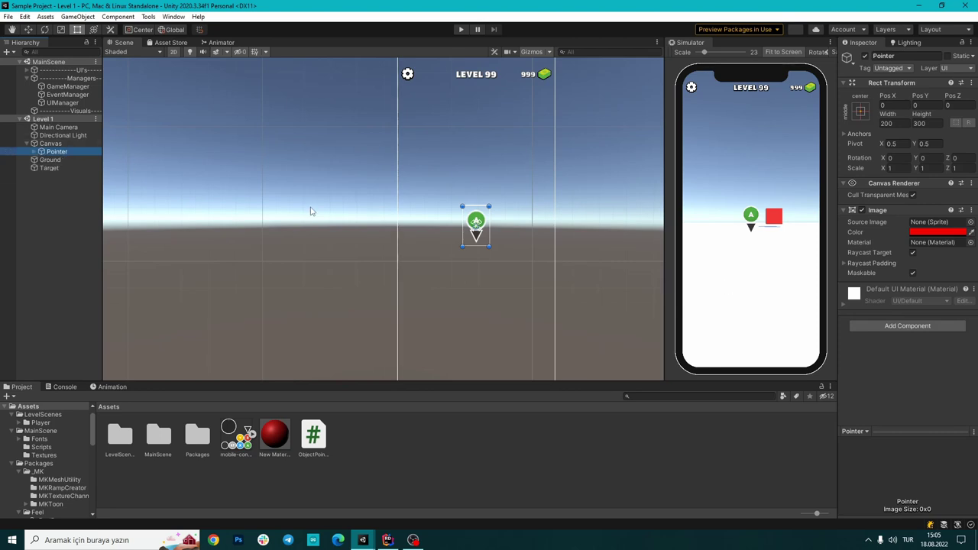
# - Try rotating and moving the Pointer arrow, then undo both changes
pyautogui.press('e')
pyautogui.scroll(3, 487, 219)
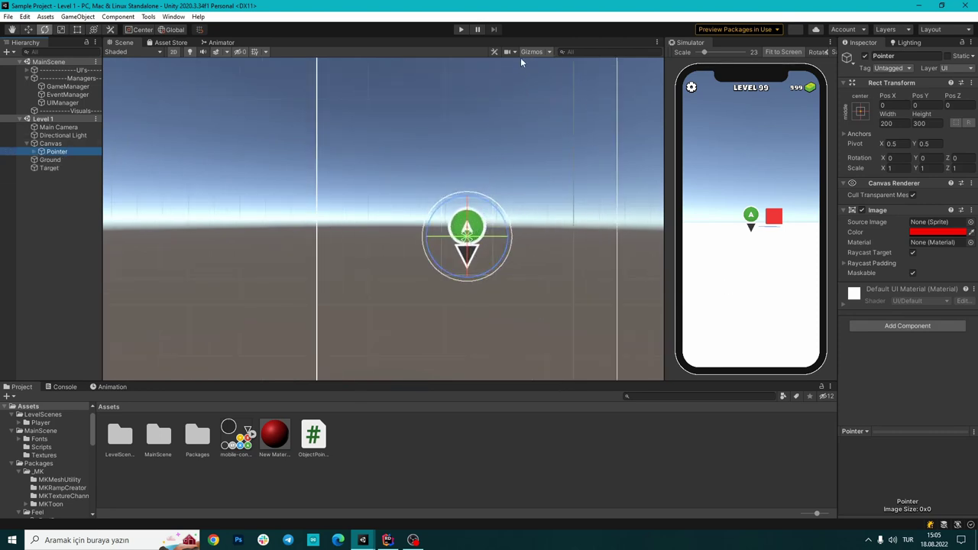
pyautogui.moveTo(478, 218)
pyautogui.mouseDown()
pyautogui.moveTo(443, 225)
pyautogui.moveTo(484, 240)
pyautogui.moveTo(469, 207)
pyautogui.mouseUp()
pyautogui.hotkey('ctrl', 'z')
pyautogui.press('w')
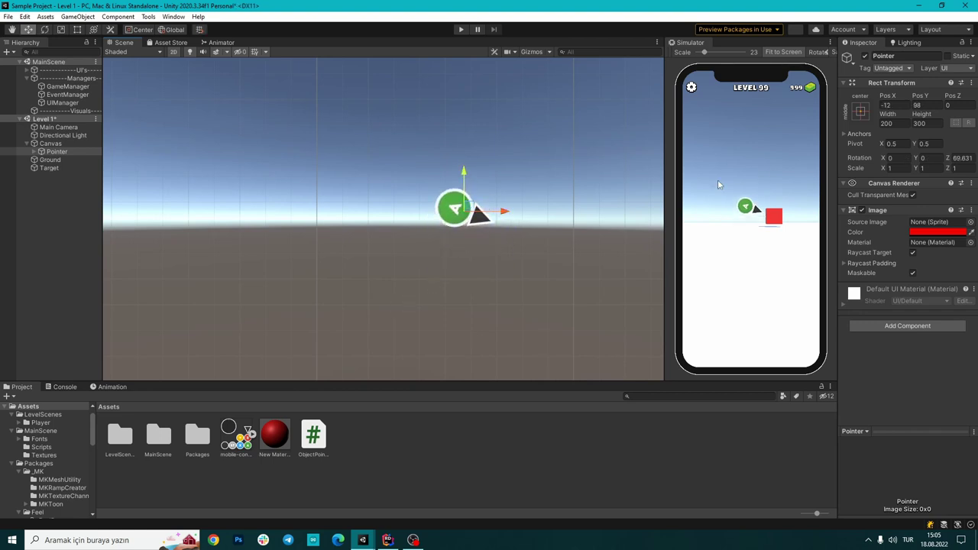
pyautogui.click(692, 376)
pyautogui.moveTo(475, 214); pyautogui.dragTo(511, 187)
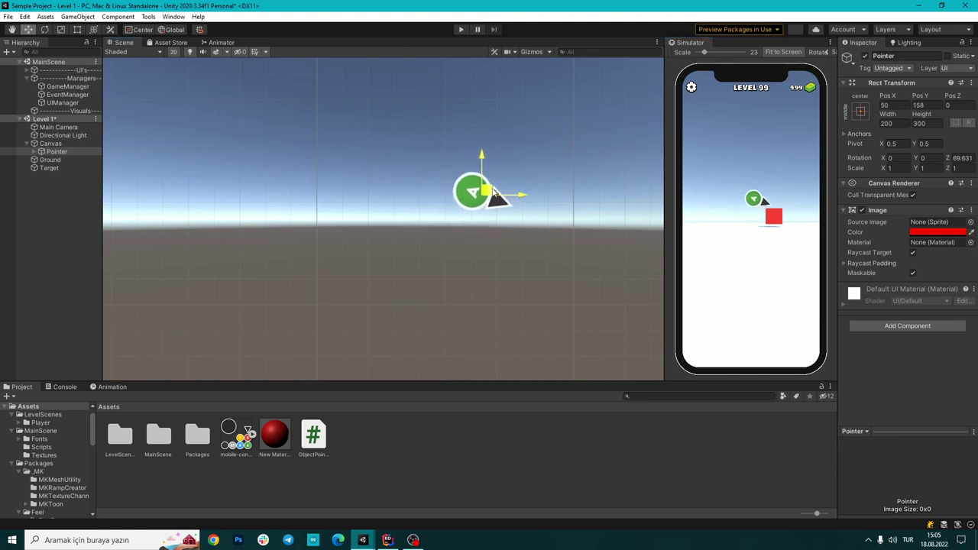
pyautogui.hotkey('ctrl', 'z')
pyautogui.hotkey('ctrl', 'z')
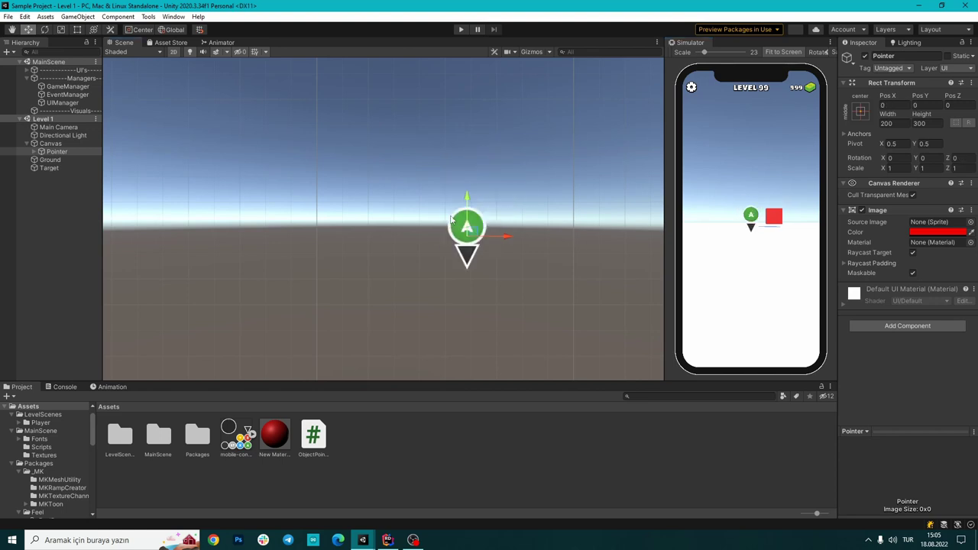
# - Return the Scene view to 3D, frame the Main Camera, then open ObjectPointer.cs in Rider
pyautogui.click(175, 52)
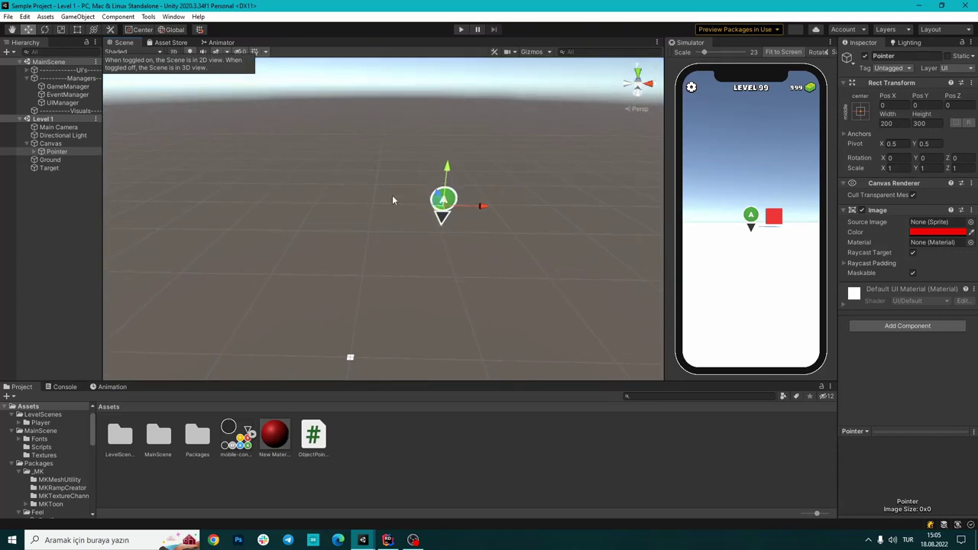
pyautogui.click(57, 127)
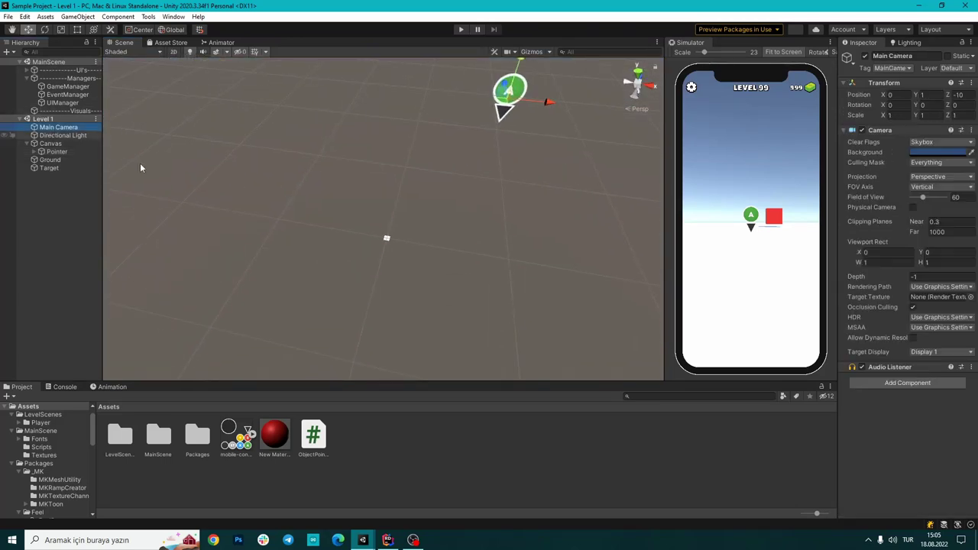
pyautogui.press('f')
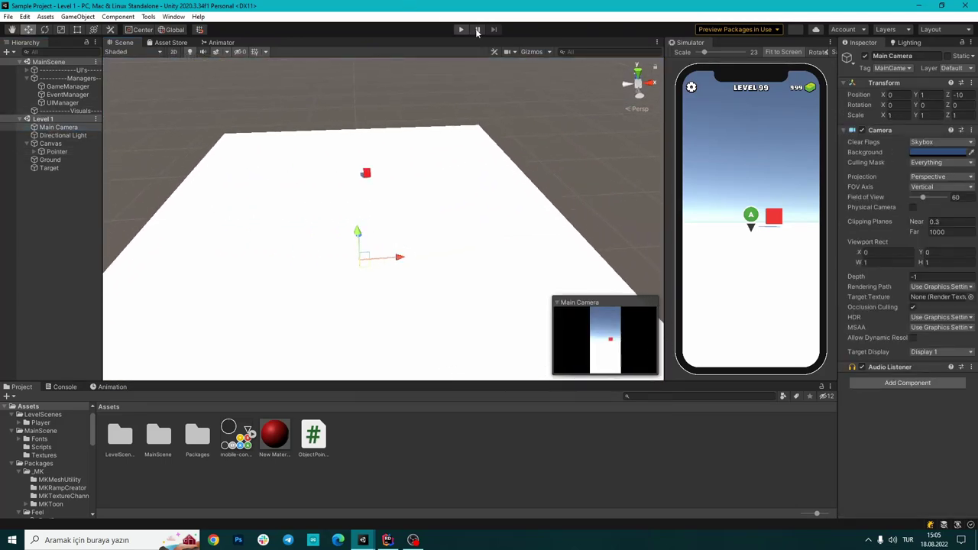
pyautogui.moveTo(406, 239)
pyautogui.mouseDown(button='right')
pyautogui.moveTo(381, 177)
pyautogui.moveTo(306, 188)
pyautogui.mouseUp(button='right')
pyautogui.click(379, 180)
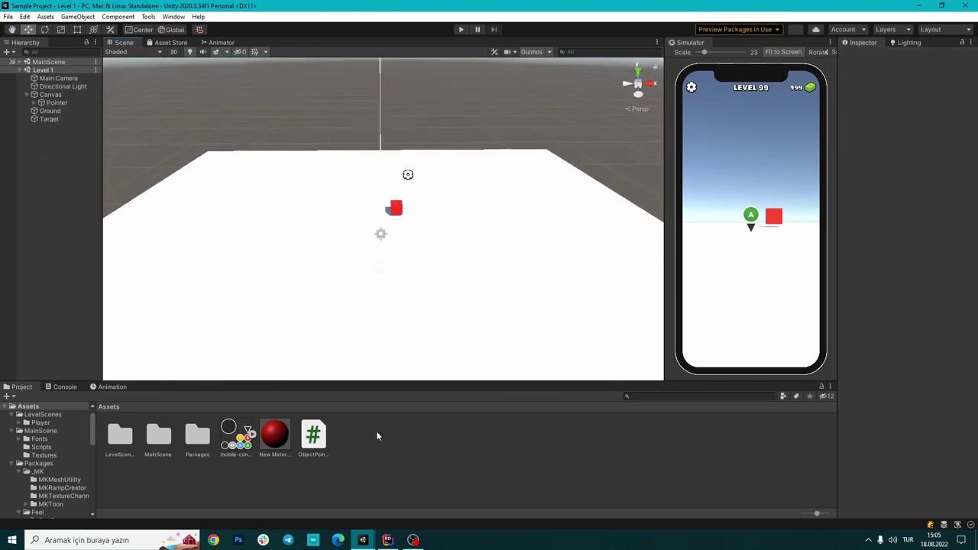
pyautogui.click(321, 447)
pyautogui.click(381, 540)
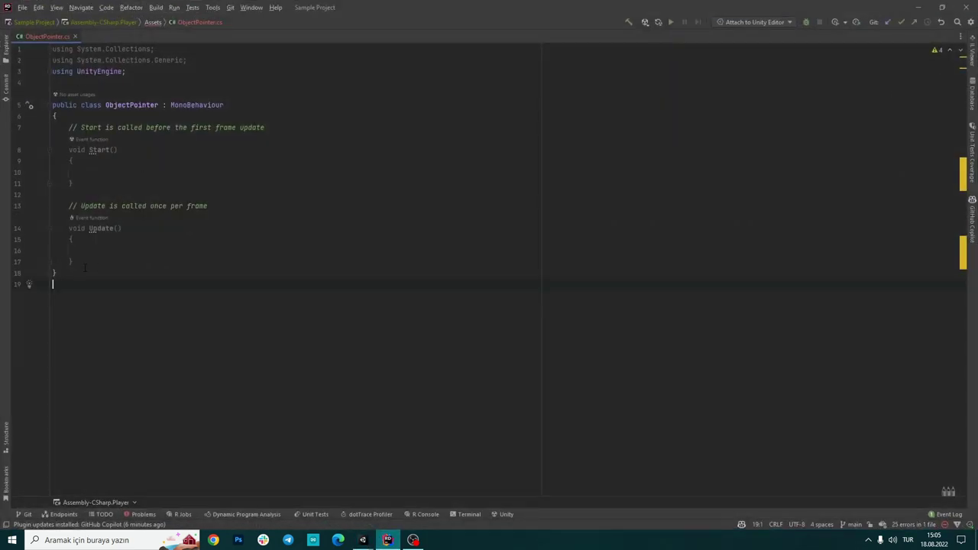
# - Replace the Start/Update template with a public Image img field, importing UnityEngine.UI
pyautogui.moveTo(85, 267)
pyautogui.mouseDown()
pyautogui.moveTo(61, 227)
pyautogui.moveTo(69, 127)
pyautogui.mouseUp()
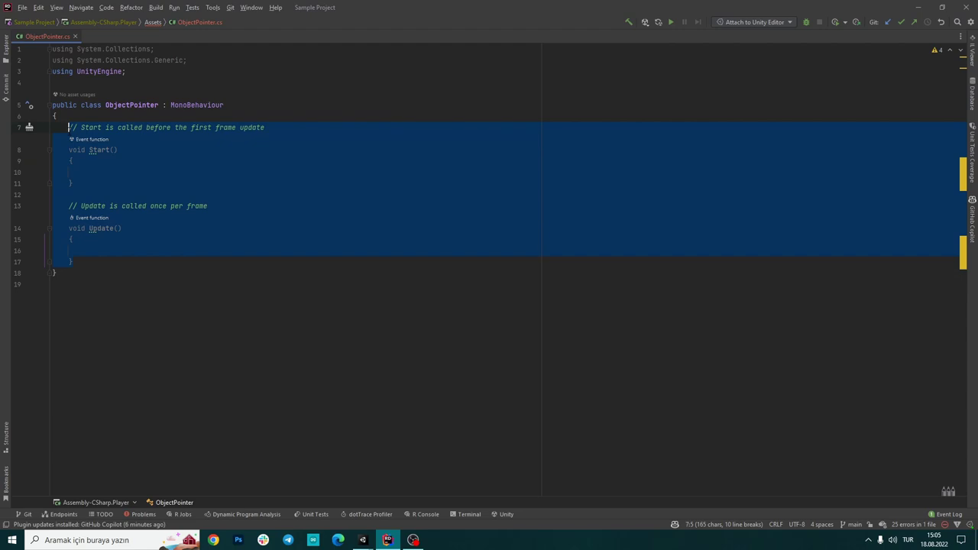
pyautogui.write('pu')
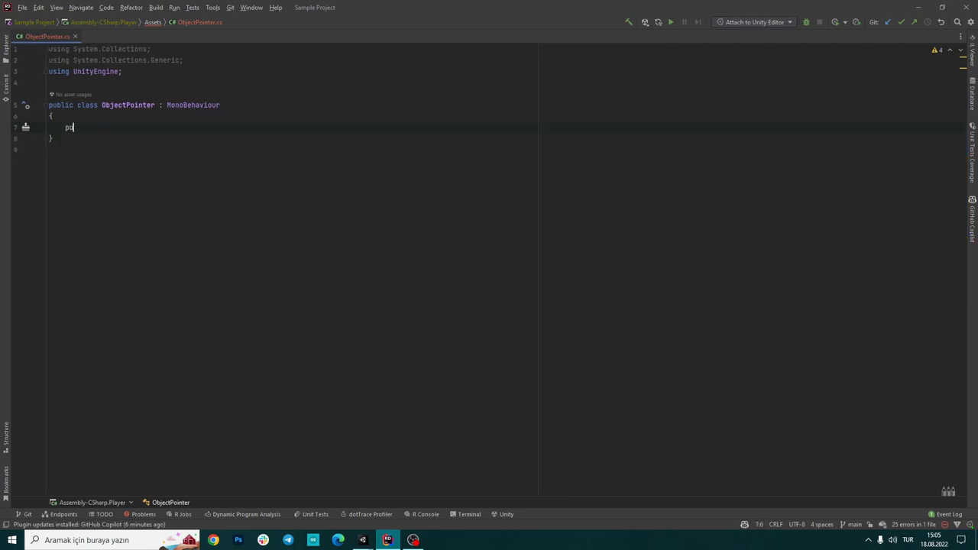
pyautogui.write('blic i')
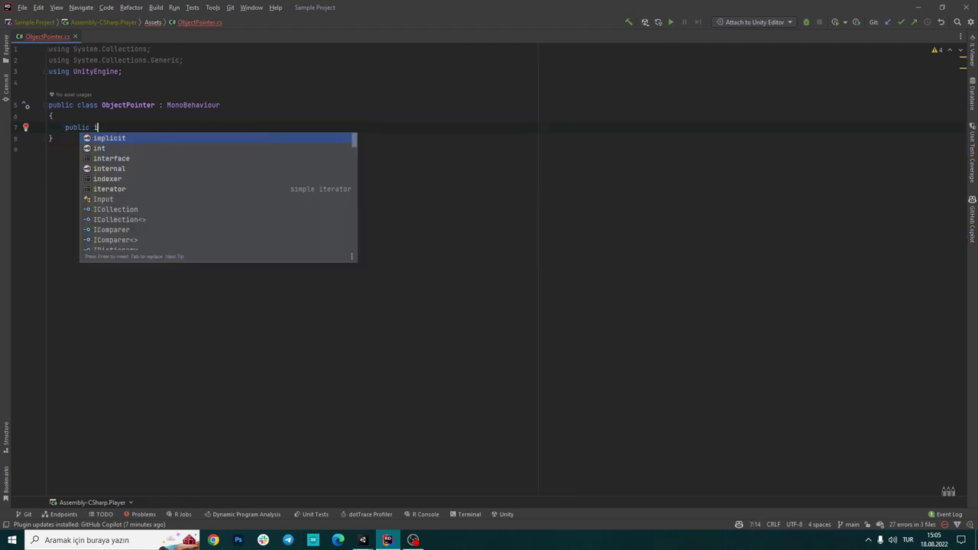
pyautogui.press('BackSpace')
pyautogui.write('Im')
pyautogui.press('Return')
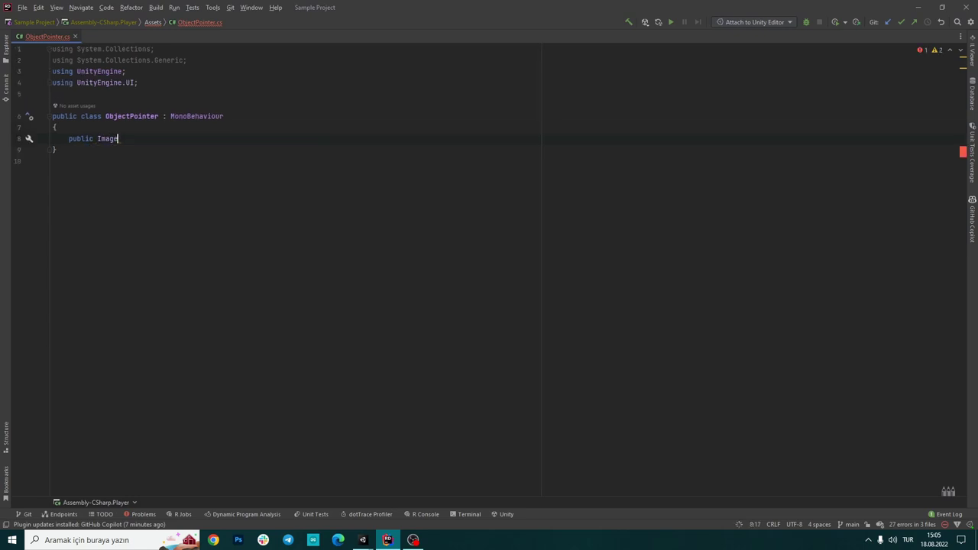
pyautogui.moveTo(138, 83); pyautogui.dragTo(52, 83)
pyautogui.click(120, 139)
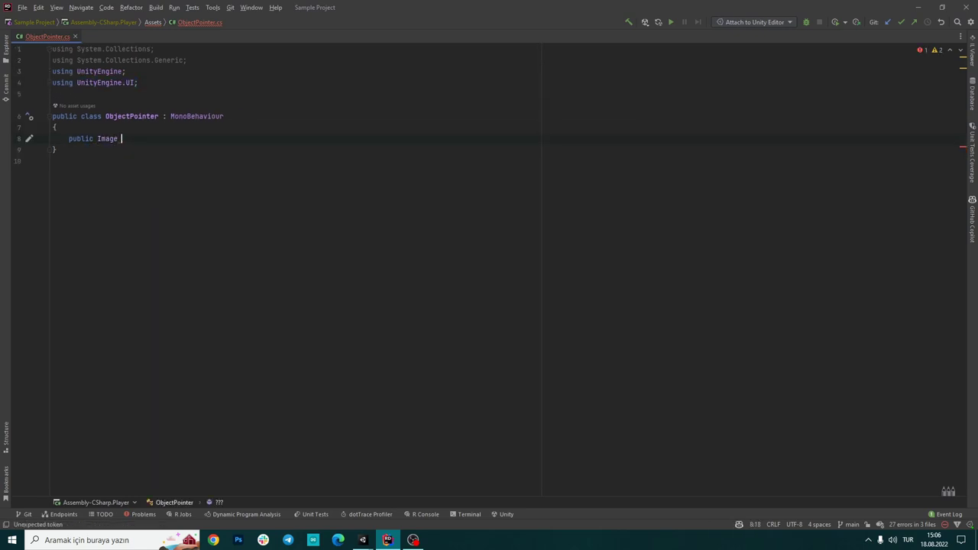
pyautogui.write('img;')
# - Add public Transform target and public Vector3 offset fields
pyautogui.press('Return')
pyautogui.write('public ')
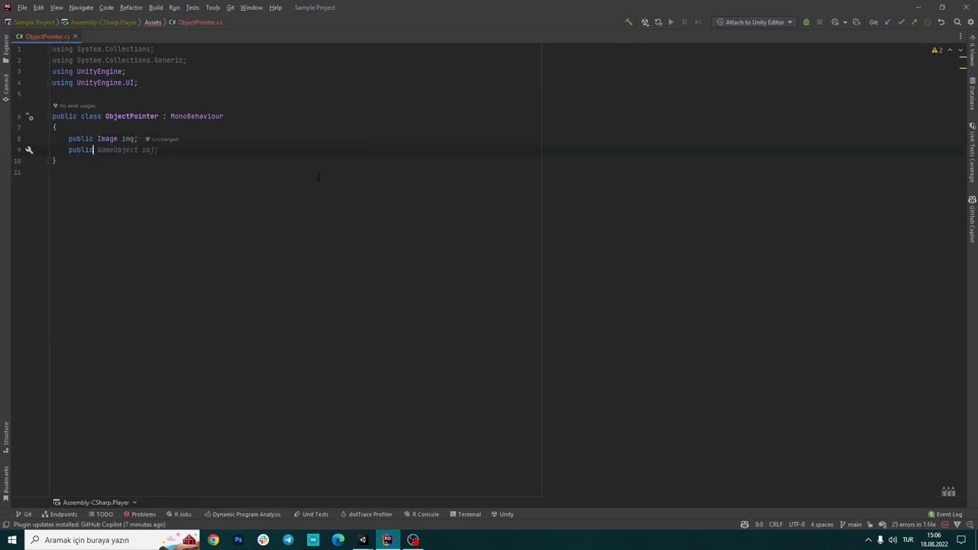
pyautogui.write('Transform target')
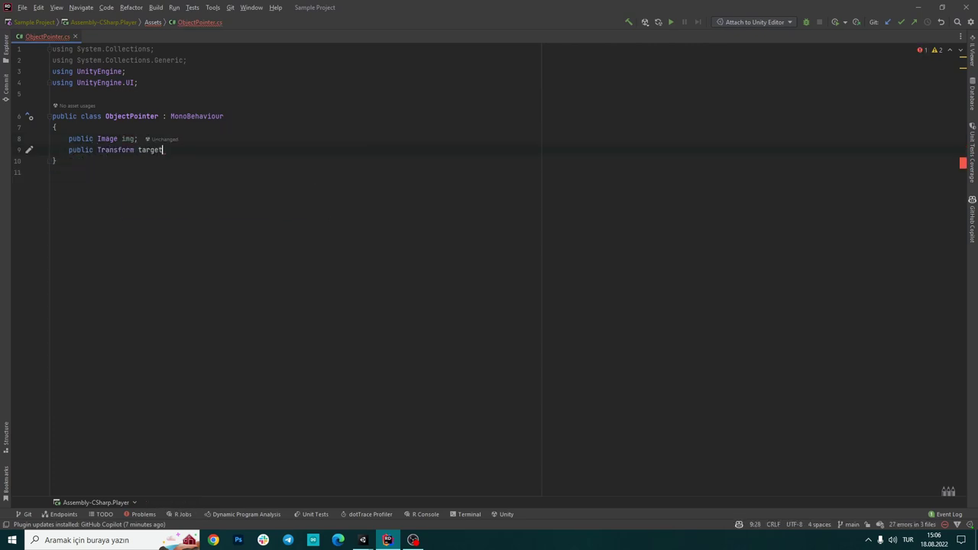
pyautogui.write(';')
pyautogui.press('Return')
pyautogui.write('public vec')
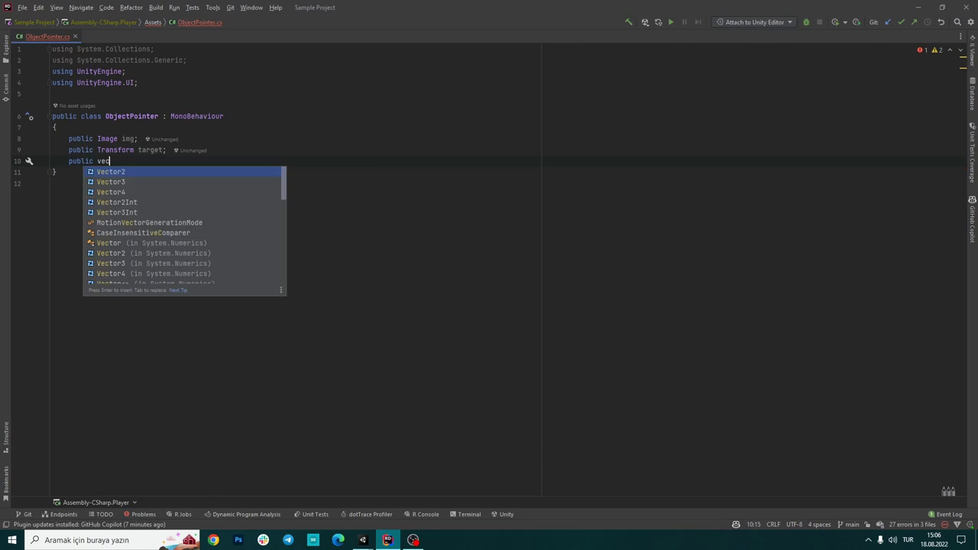
pyautogui.press('Return')
pyautogui.write('offset;')
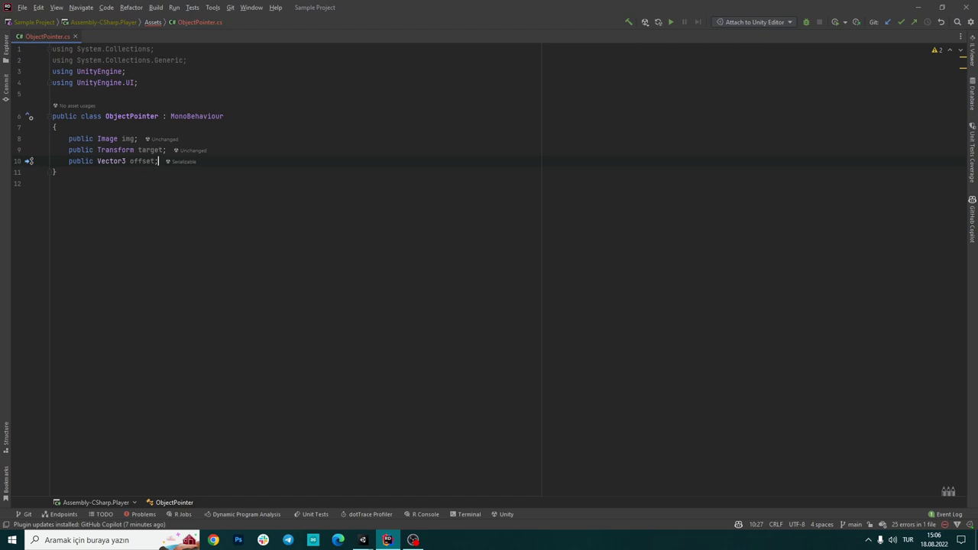
pyautogui.press('Return')
pyautogui.press('Return')
# - Add Update with float minX = img.GetPixelAdjustedRect().width / 2 and maxX = Screen.width - minX
pyautogui.write('upda')
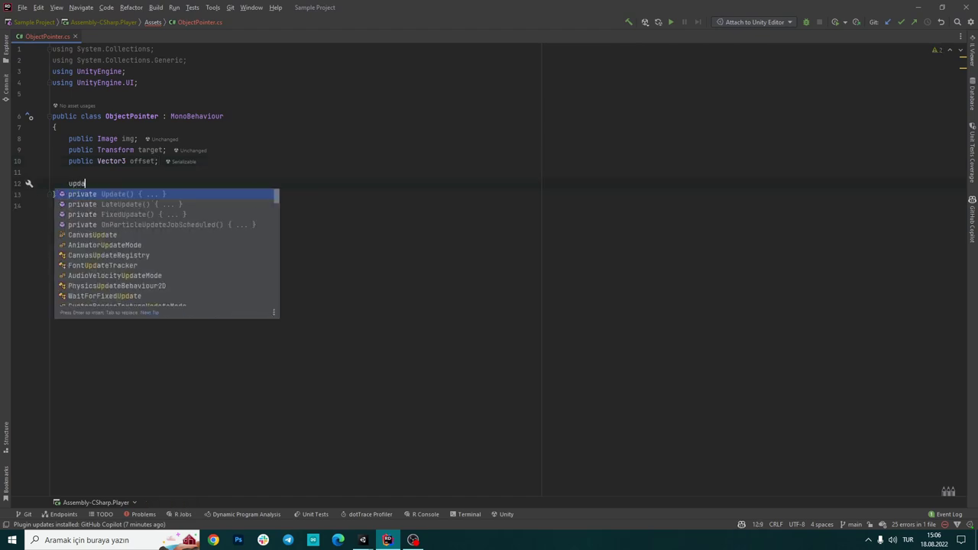
pyautogui.press('Return')
pyautogui.write('float')
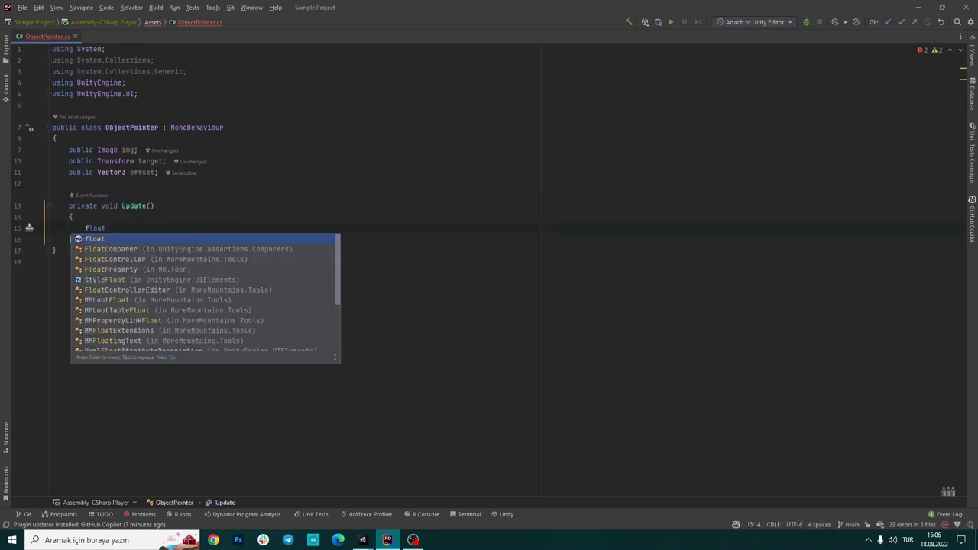
pyautogui.write(' minX = im')
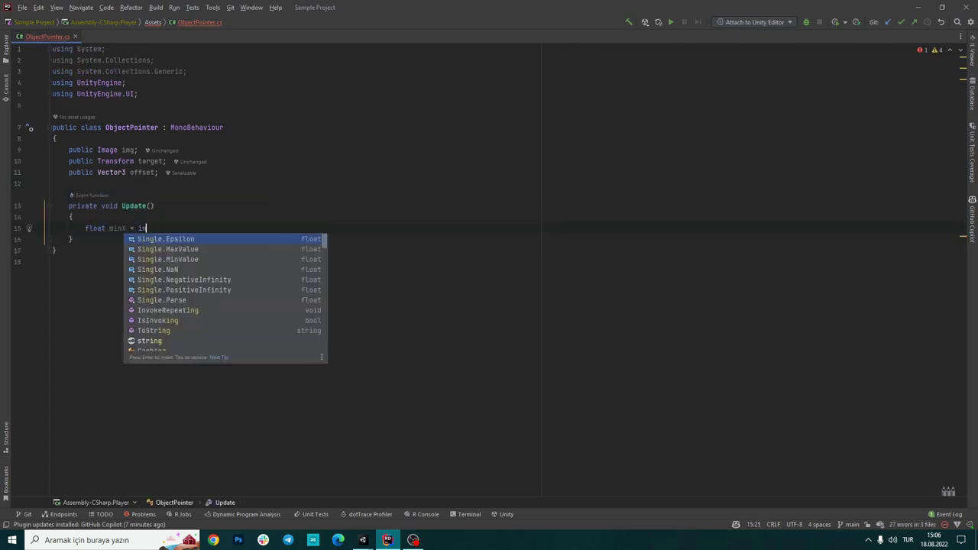
pyautogui.write('g.get')
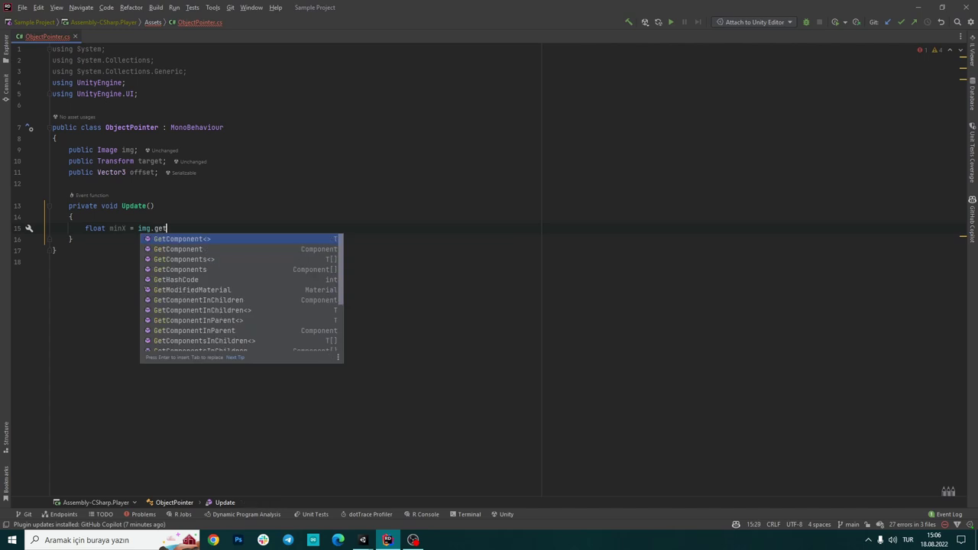
pyautogui.write('p')
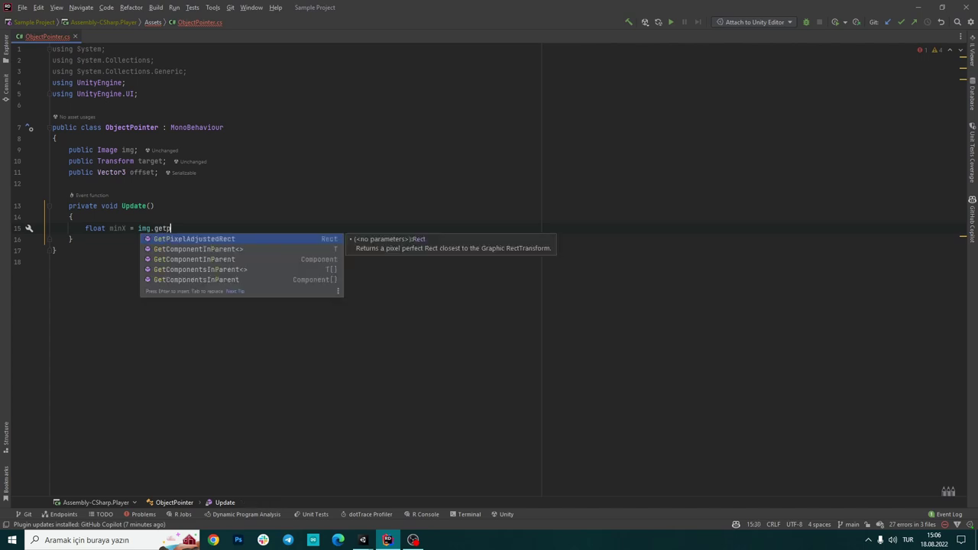
pyautogui.press('Return')
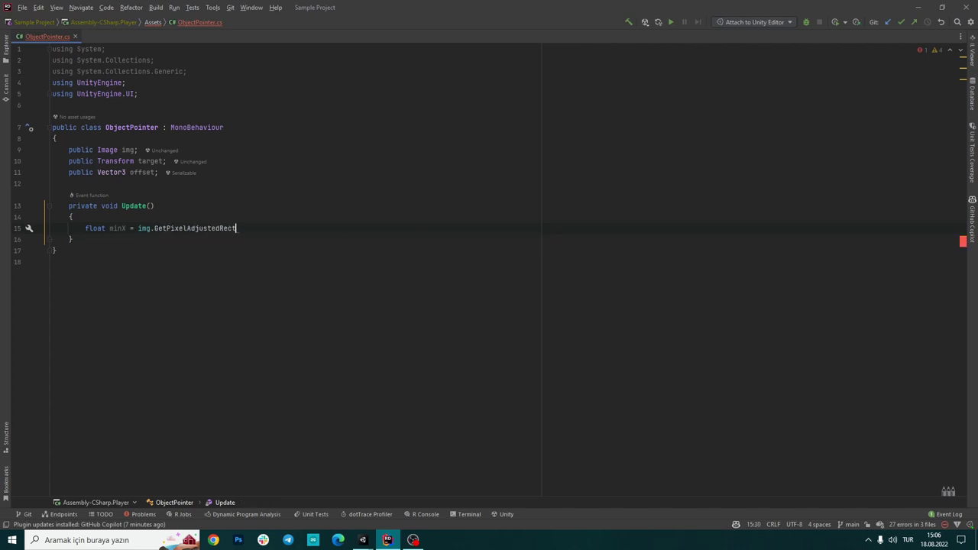
pyautogui.write('.width')
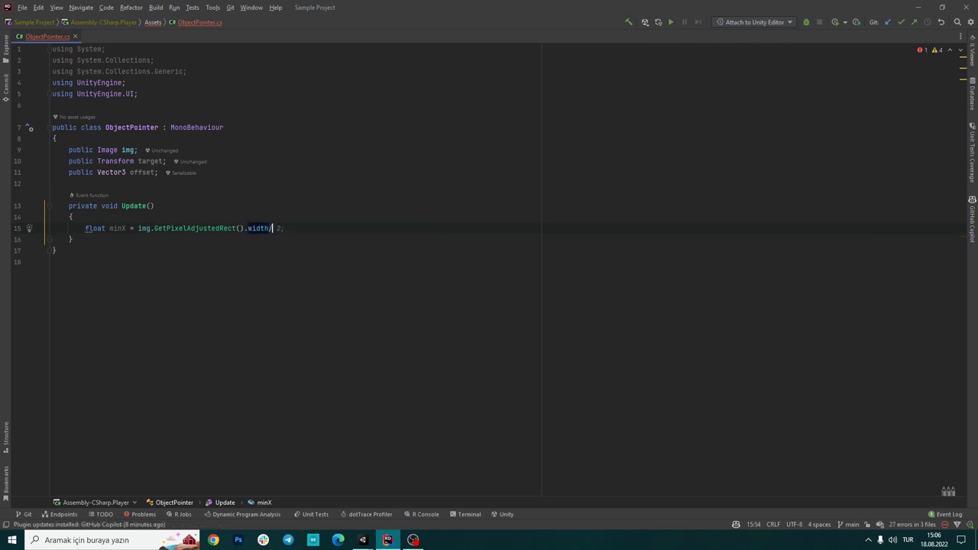
pyautogui.write(' / 2;')
pyautogui.write('floa')
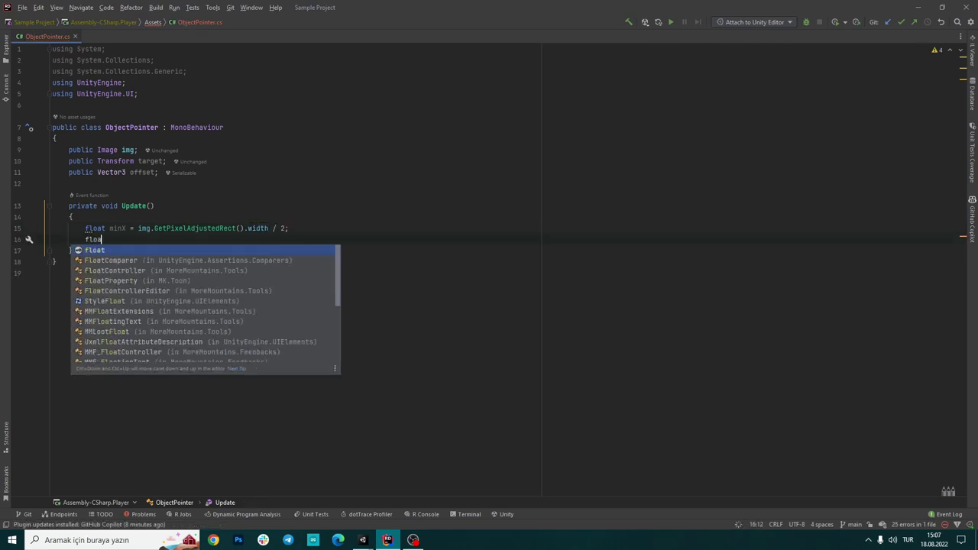
pyautogui.write('t max')
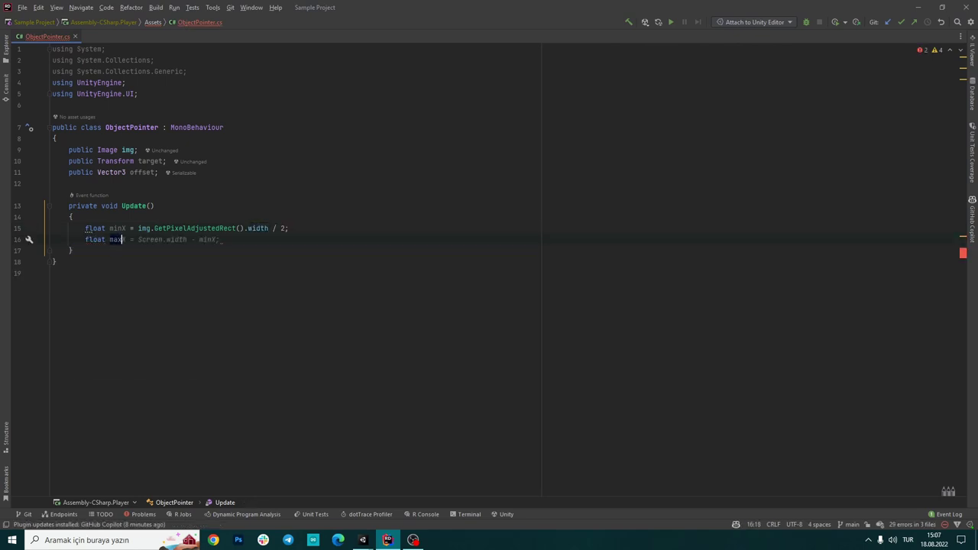
pyautogui.write('X = ')
pyautogui.write('Screen.width - ')
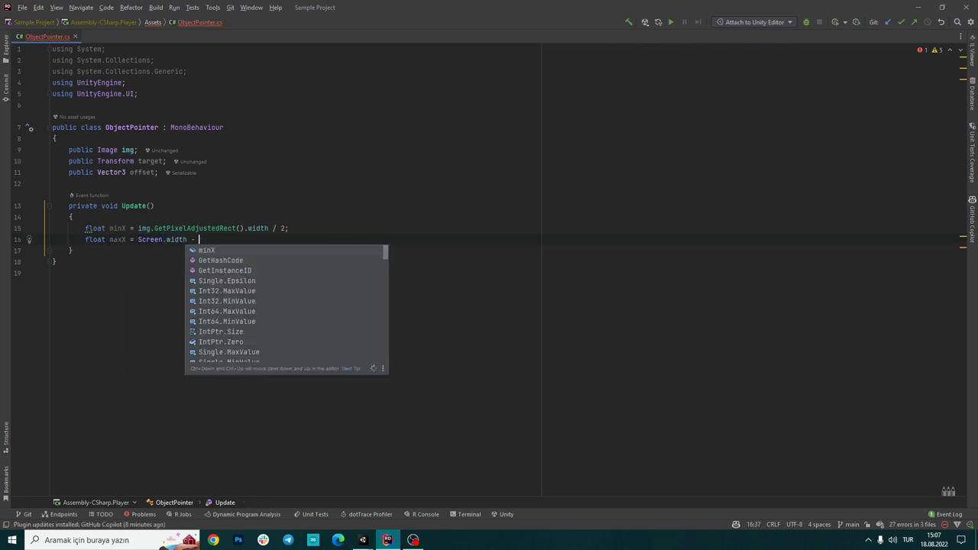
pyautogui.write('m')
pyautogui.press('Return')
# - Let Unity recompile, widen the phone Simulator view, and reopen ObjectPointer.cs below the maxX line
pyautogui.moveTo(363, 540)
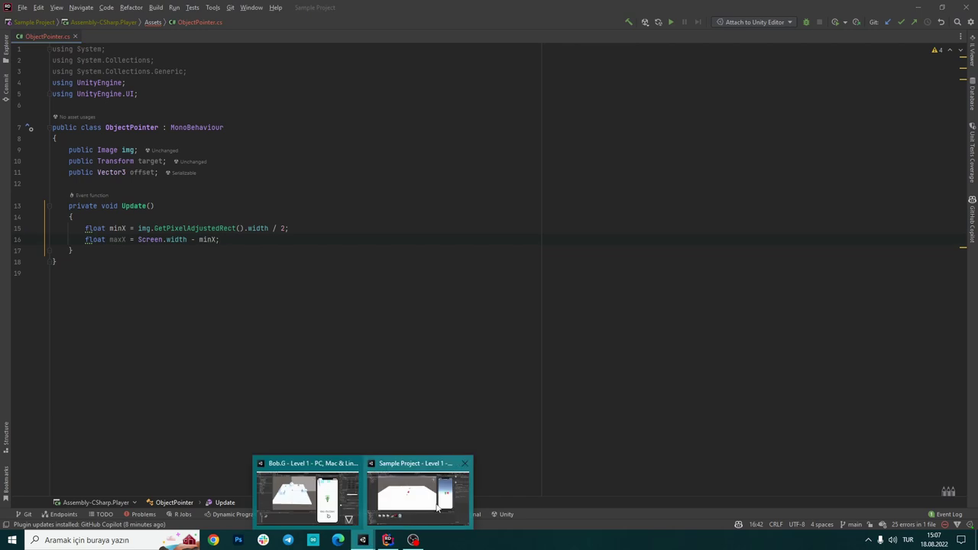
pyautogui.click(436, 503)
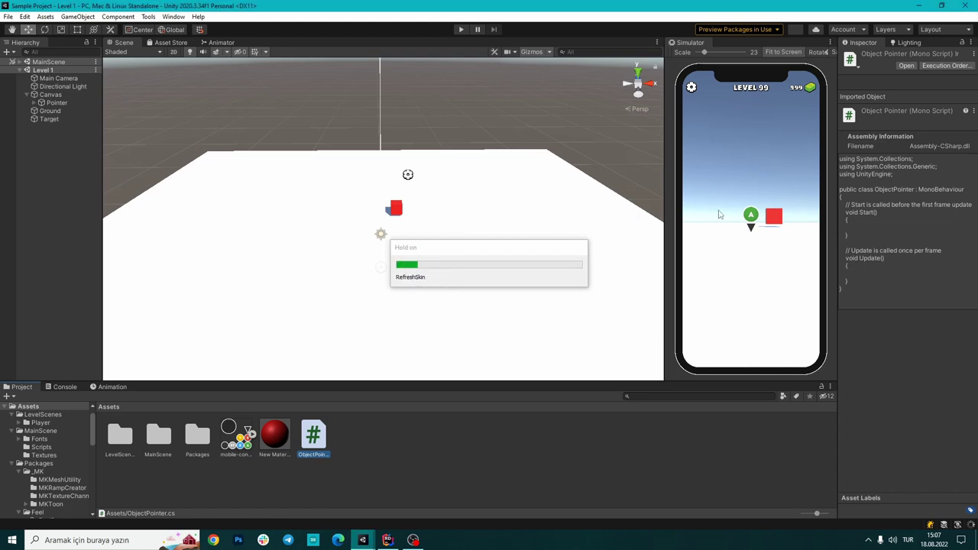
pyautogui.moveTo(664, 158); pyautogui.dragTo(703, 164)
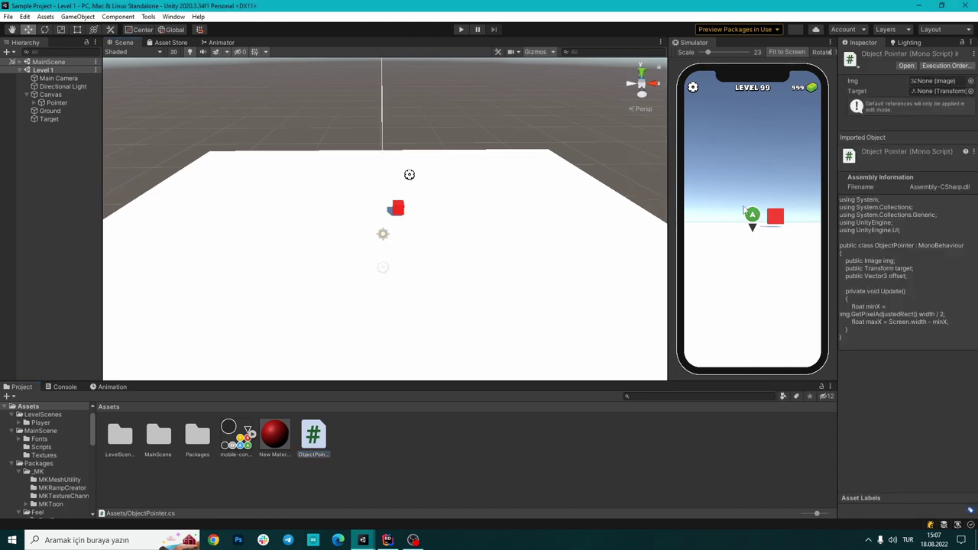
pyautogui.moveTo(665, 229); pyautogui.dragTo(648, 229)
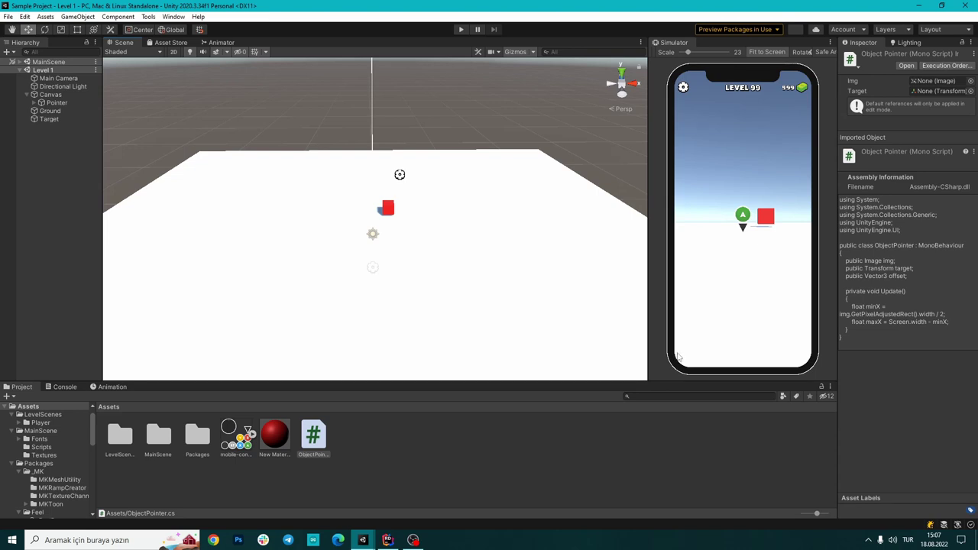
pyautogui.doubleClick(316, 445)
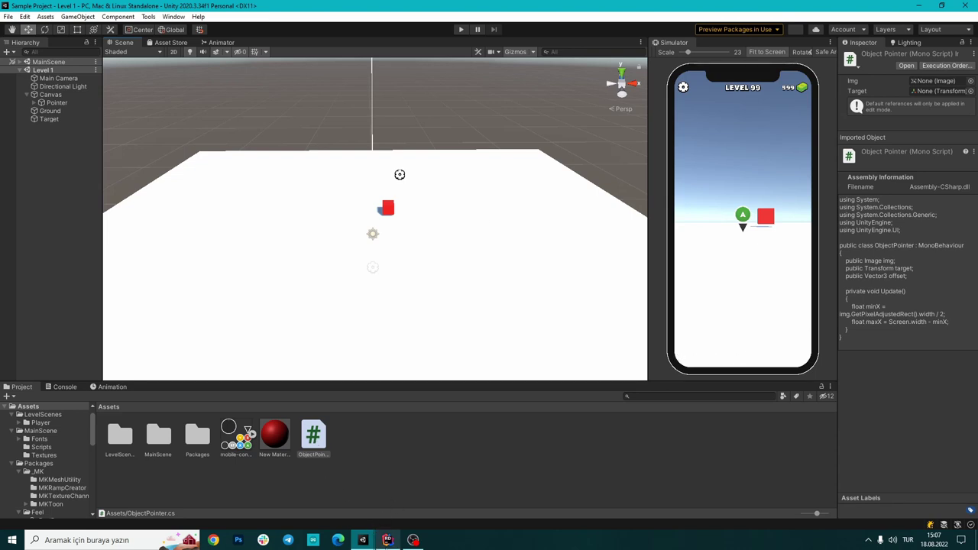
pyautogui.press('Return')
pyautogui.press('Return')
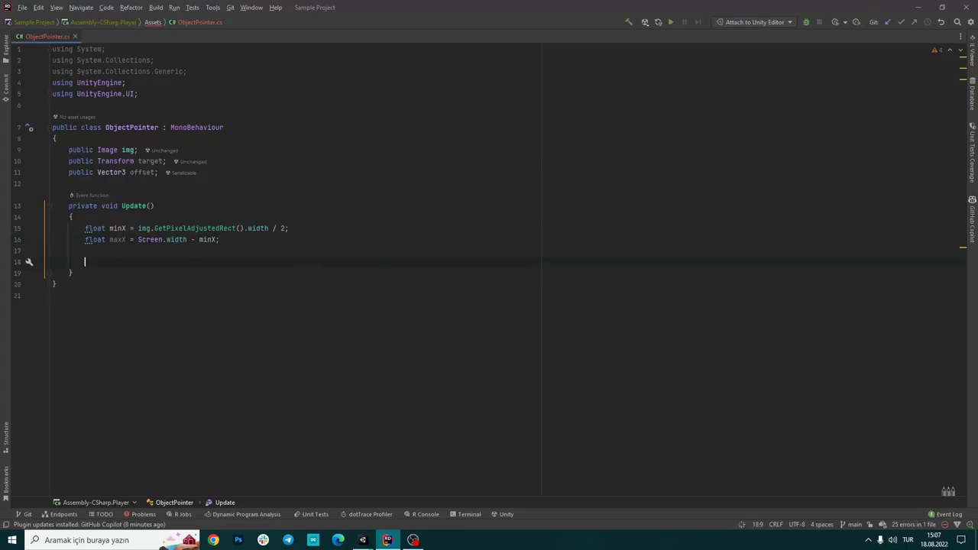
# - Add float minY = img.GetPixelAdjustedRect().height / 2 and maxY = Screen.height - minY
pyautogui.write('float')
pyautogui.press('Tab')
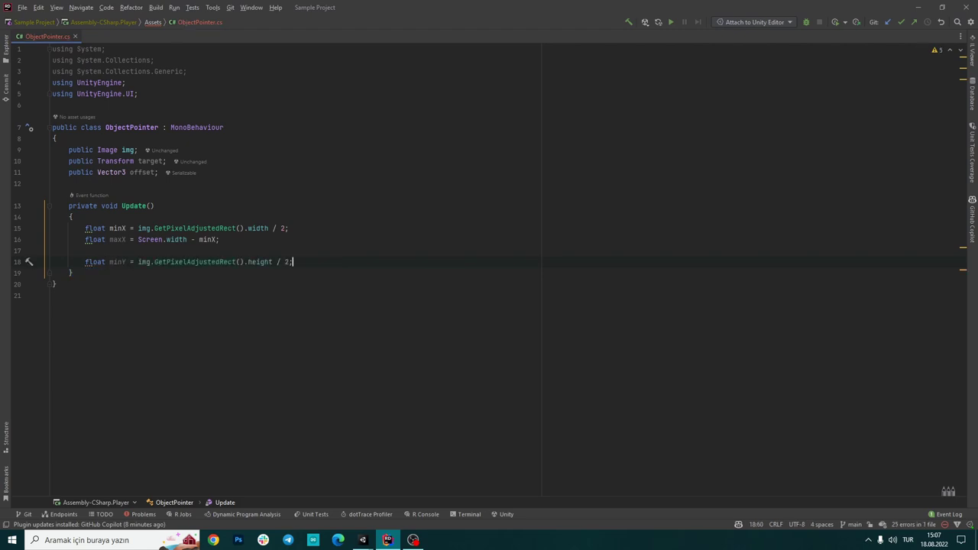
pyautogui.press('Return')
pyautogui.write('float')
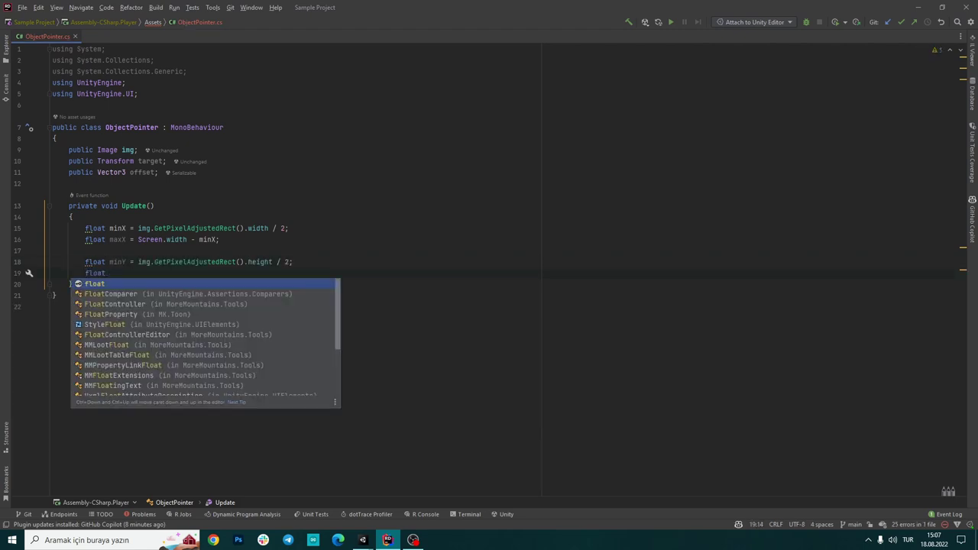
pyautogui.press('Tab')
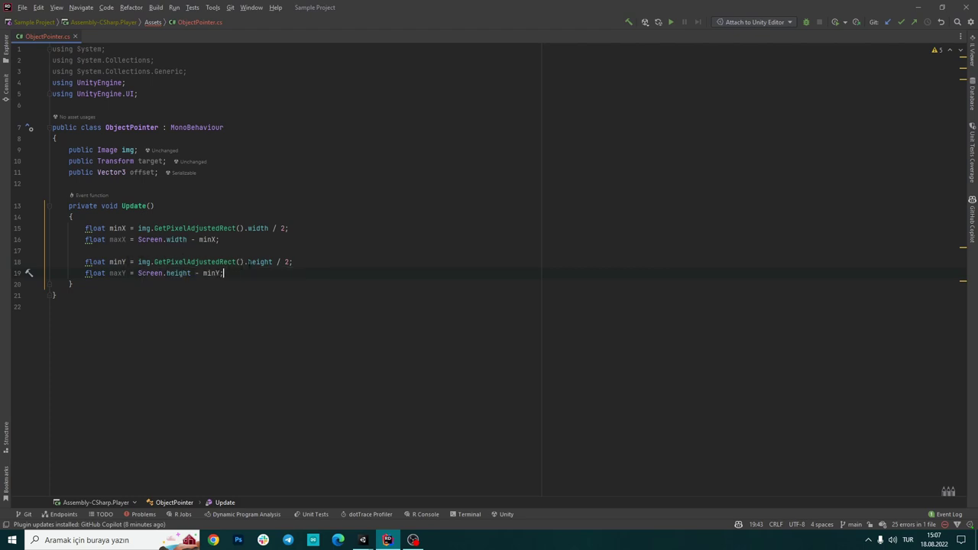
# - Check the maxY line against the maxX line, then open a new line below maxY
pyautogui.click(289, 262)
pyautogui.click(117, 273)
pyautogui.click(150, 273)
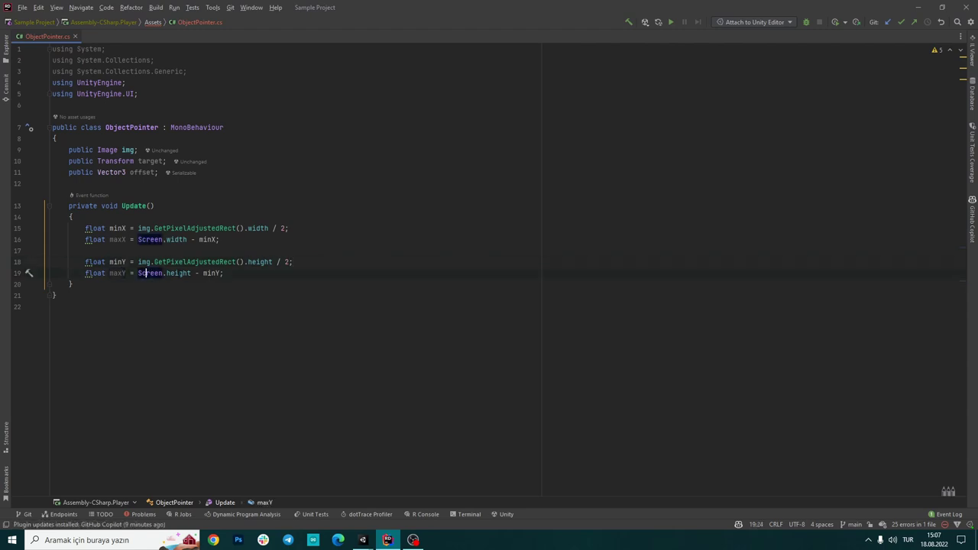
pyautogui.click(179, 273)
pyautogui.click(220, 273)
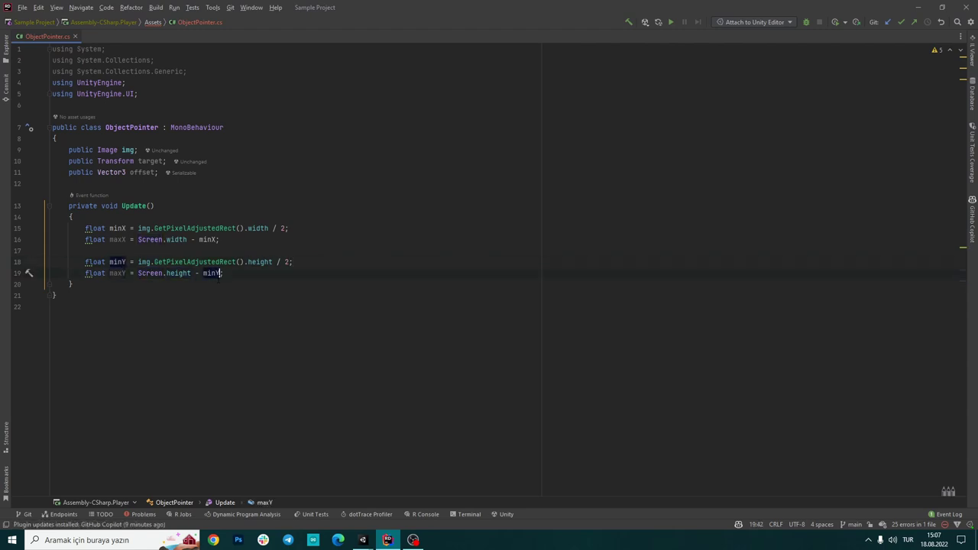
pyautogui.click(177, 239)
pyautogui.click(175, 273)
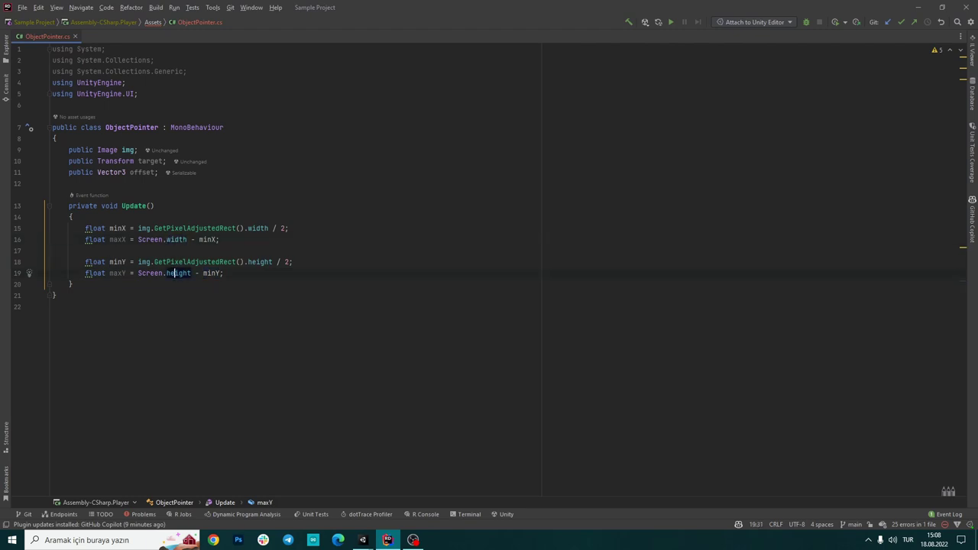
pyautogui.moveTo(188, 239); pyautogui.dragTo(133, 239)
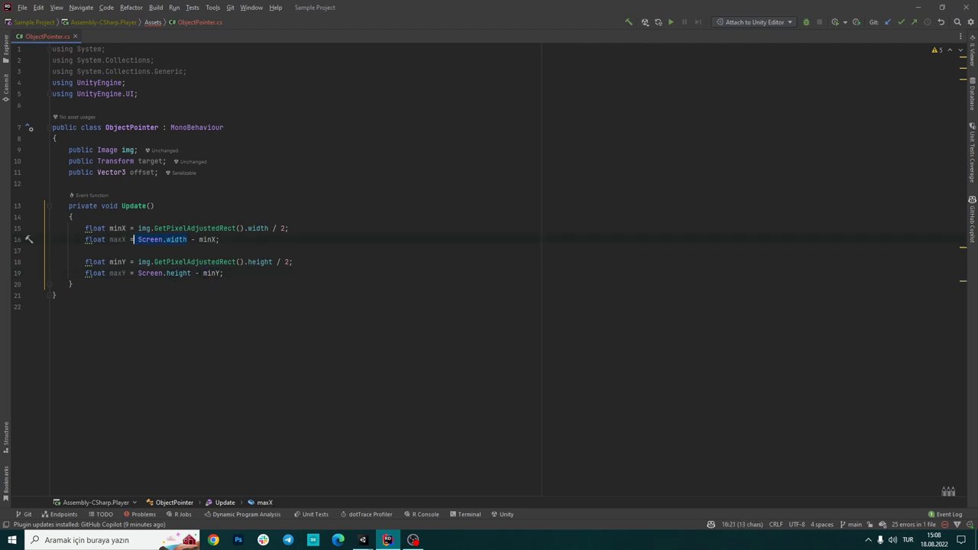
pyautogui.hotkey('shift', 'Left')
pyautogui.click(242, 273)
pyautogui.press('Return')
pyautogui.press('Return')
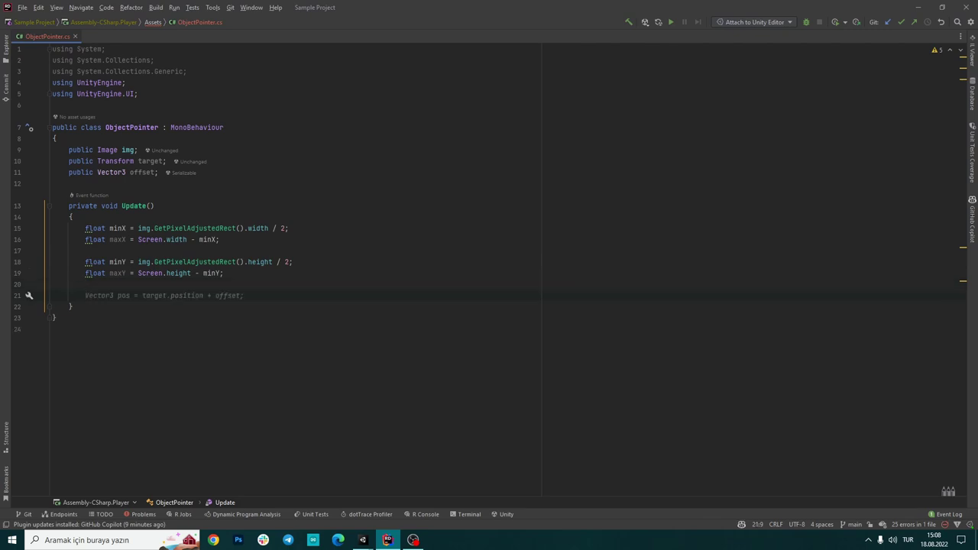
# - Start the line Vector3 pos = Camera.main.WorldToScreenPoint( using code completion
pyautogui.write('Vector3 pos ')
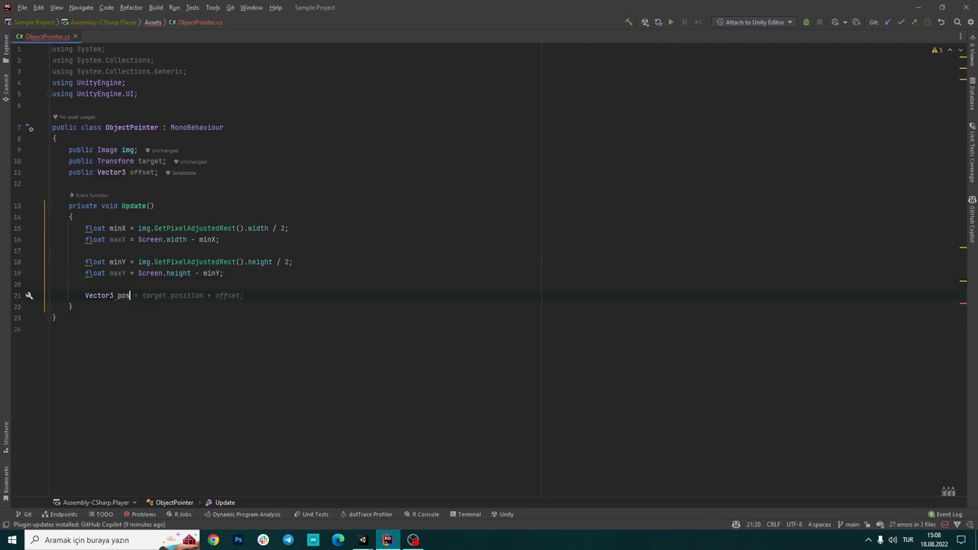
pyautogui.write('= Camera')
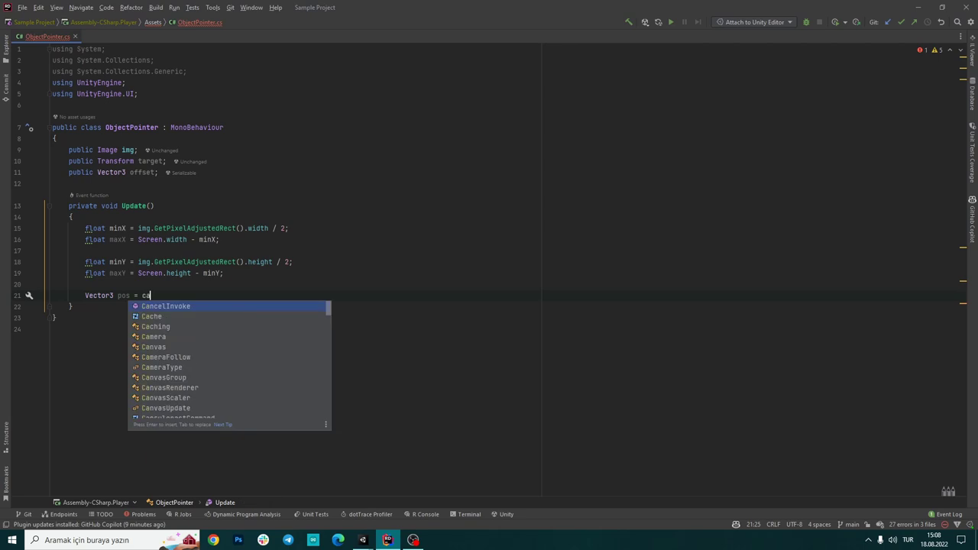
pyautogui.write('.m')
pyautogui.press('Return')
pyautogui.write('.w')
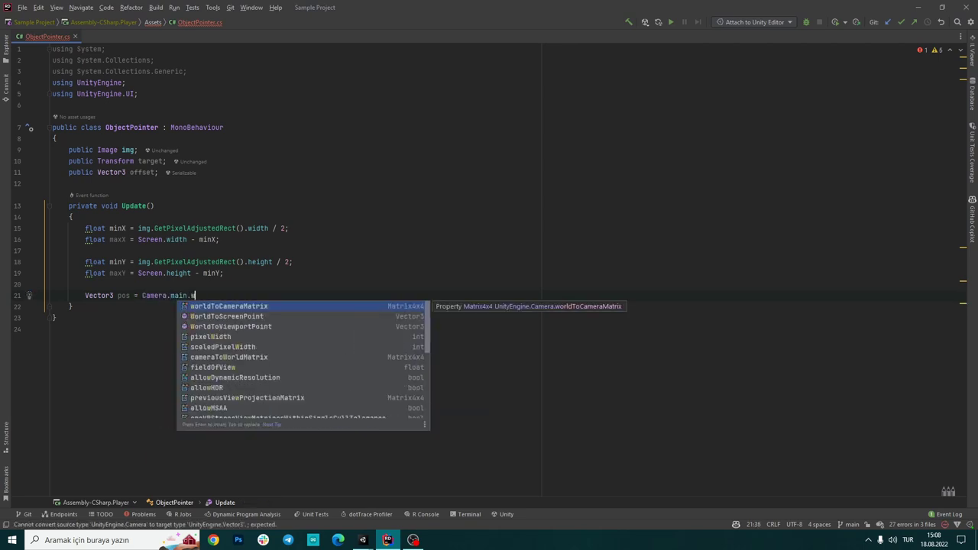
pyautogui.press('Down')
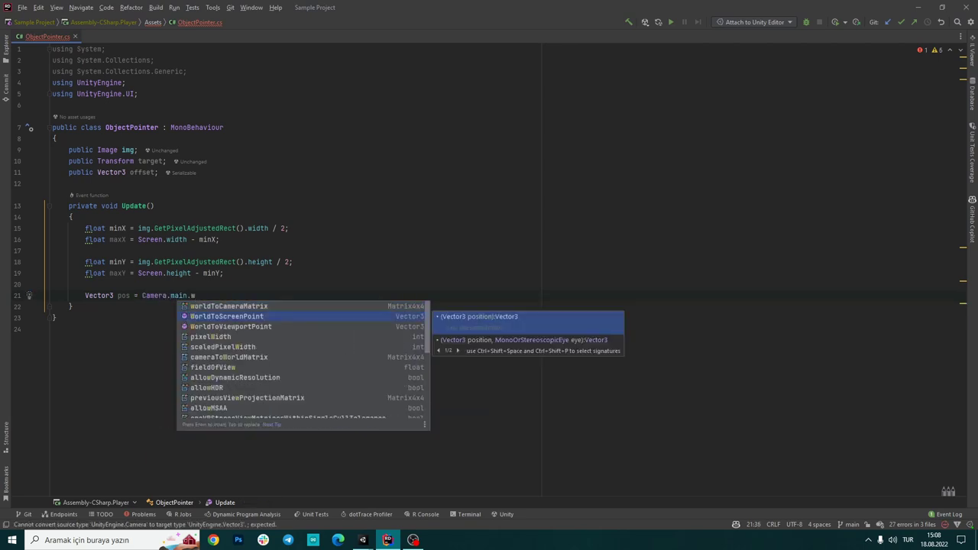
pyautogui.press('Return')
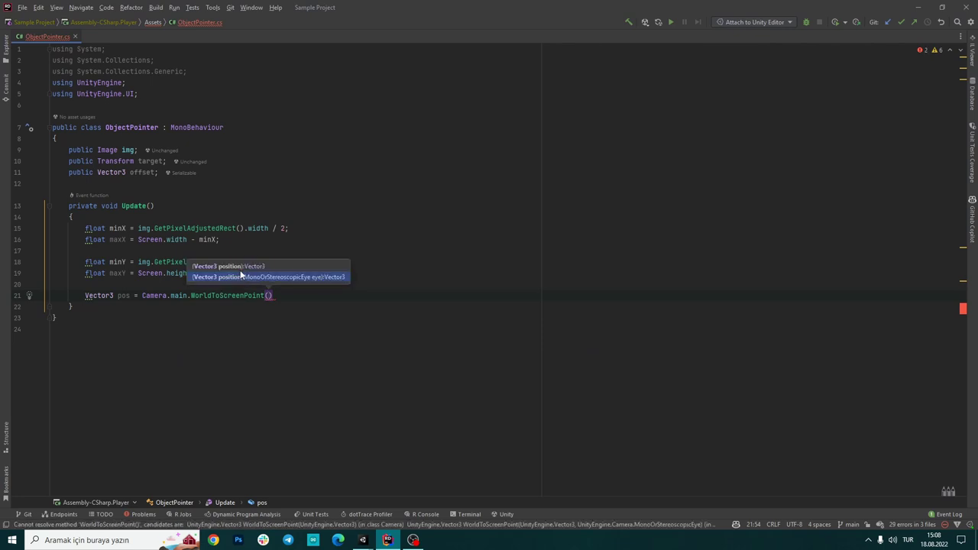
# - Pass target.position + offset as the argument, then let Unity recompile the script
pyautogui.write('t')
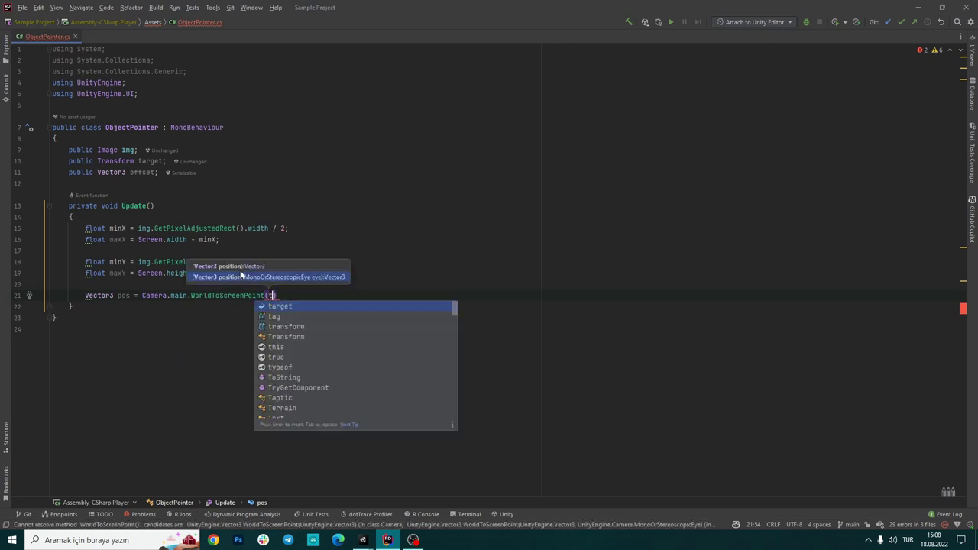
pyautogui.write('ar')
pyautogui.press('Return')
pyautogui.write('.')
pyautogui.press('Down')
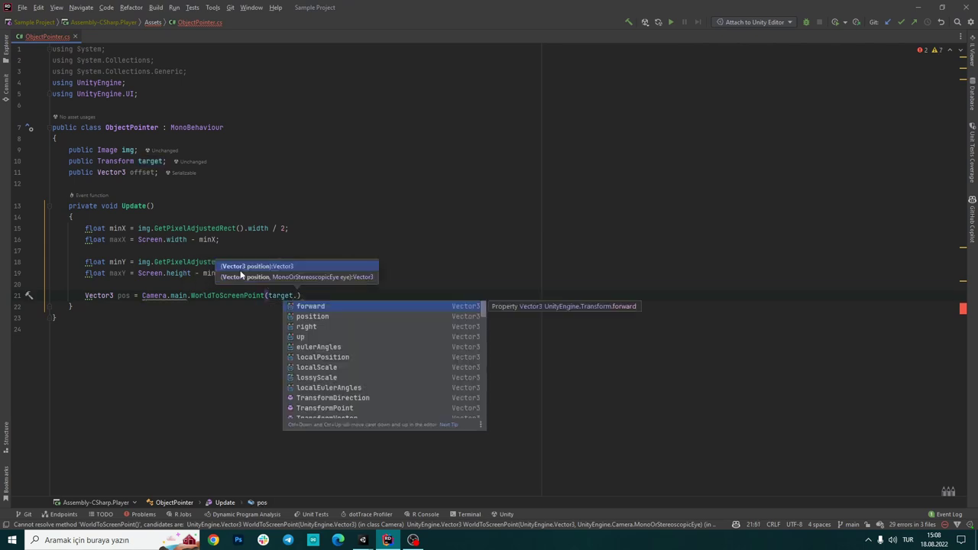
pyautogui.press('Return')
pyautogui.write('+ of')
pyautogui.press('Return')
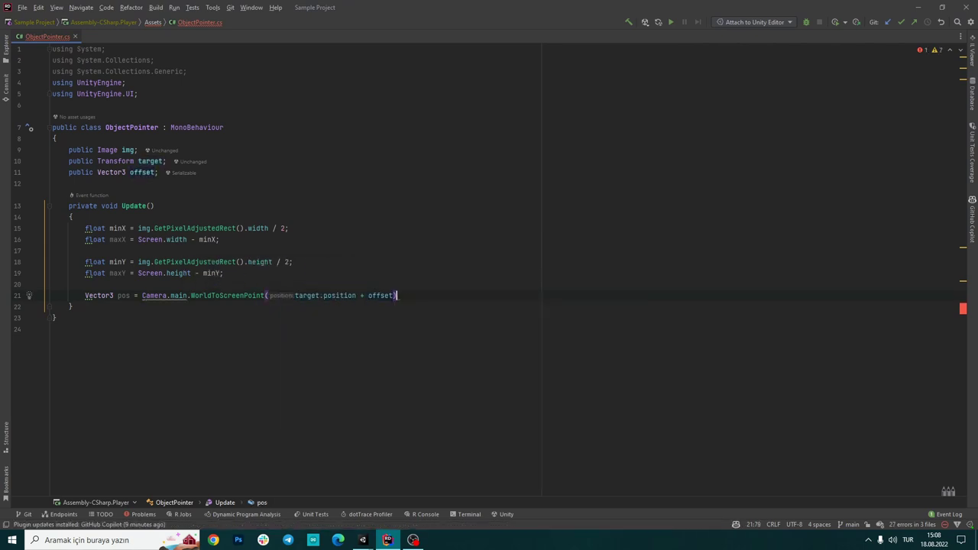
pyautogui.write(');')
pyautogui.hotkey('alt', 'Tab')
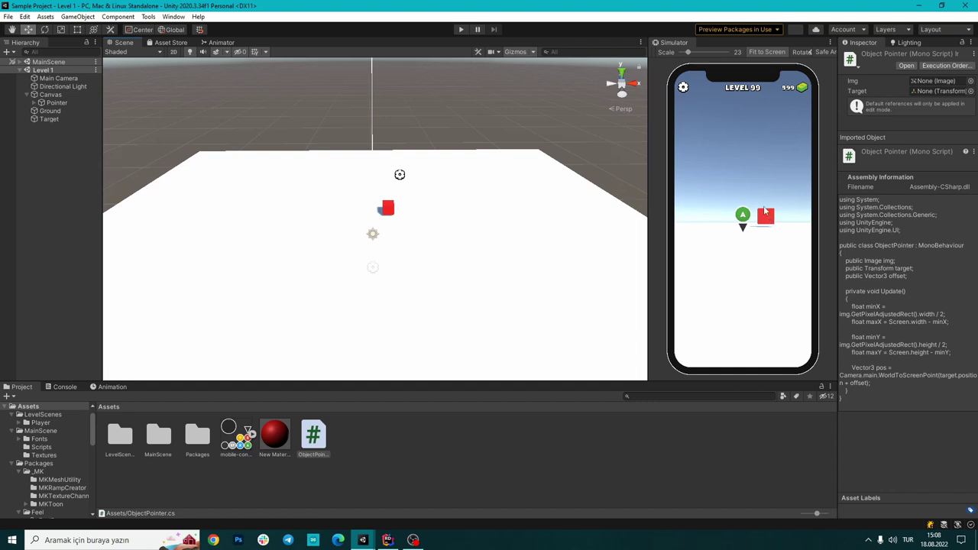
pyautogui.click(387, 540)
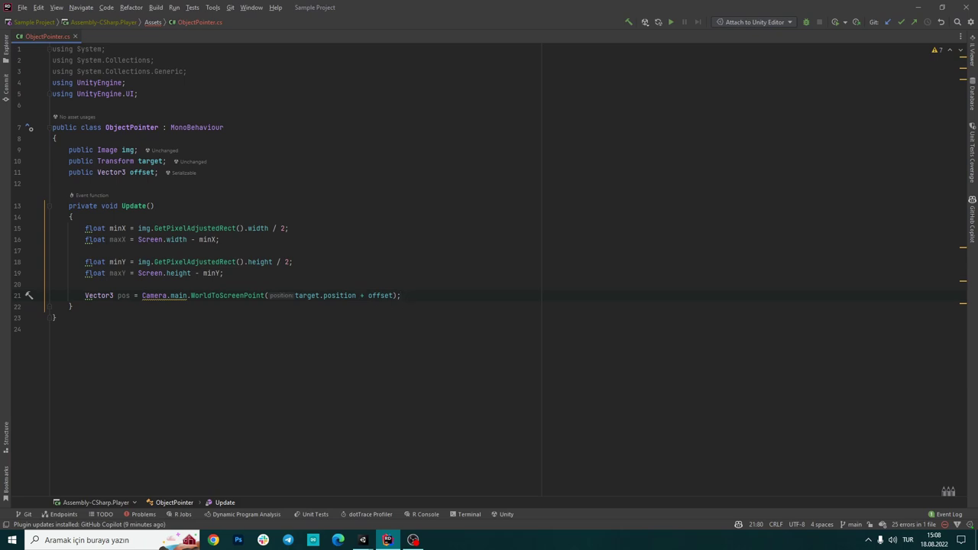
# - Add if (Vector3.Dot(target.position - transform.position, transform.forward) < 0) with an empty block
pyautogui.press('Return')
pyautogui.press('Return')
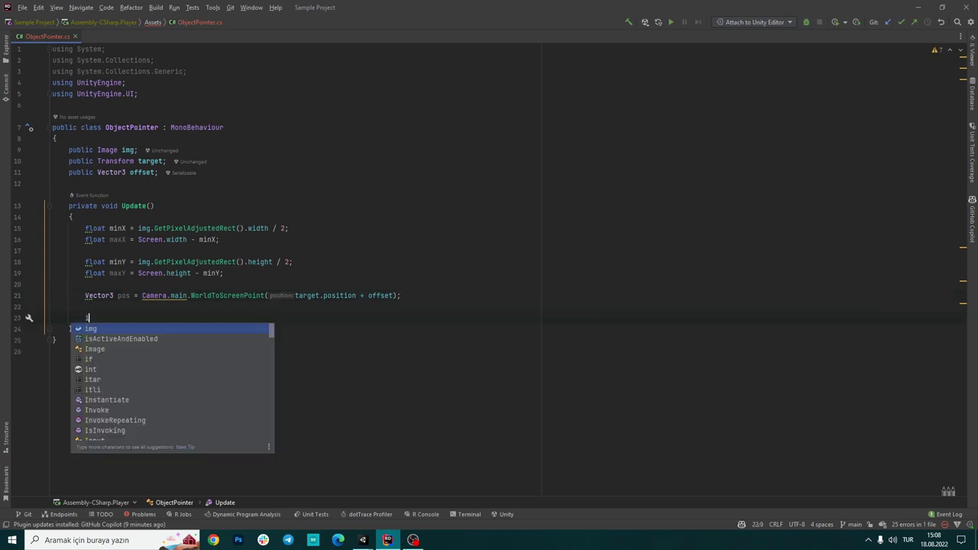
pyautogui.write('if(Vector3.Dot')
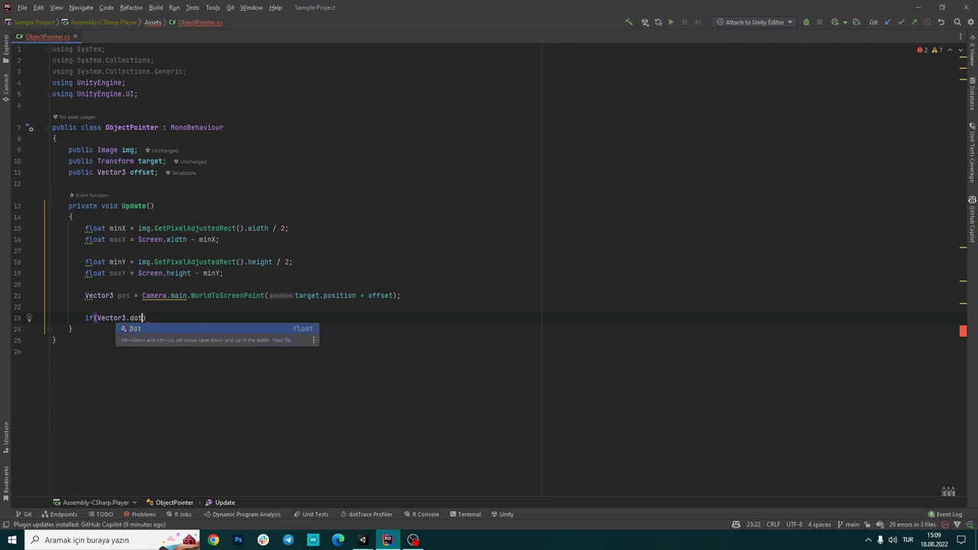
pyautogui.write('((t')
pyautogui.press('Return')
pyautogui.hotkey('ctrl', 'BackSpace')
pyautogui.write('target')
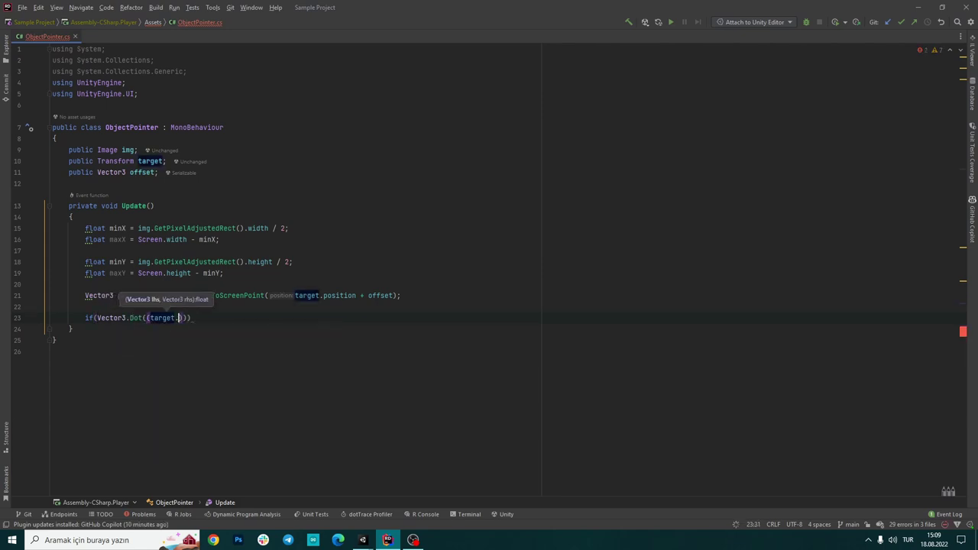
pyautogui.write('.position-transform')
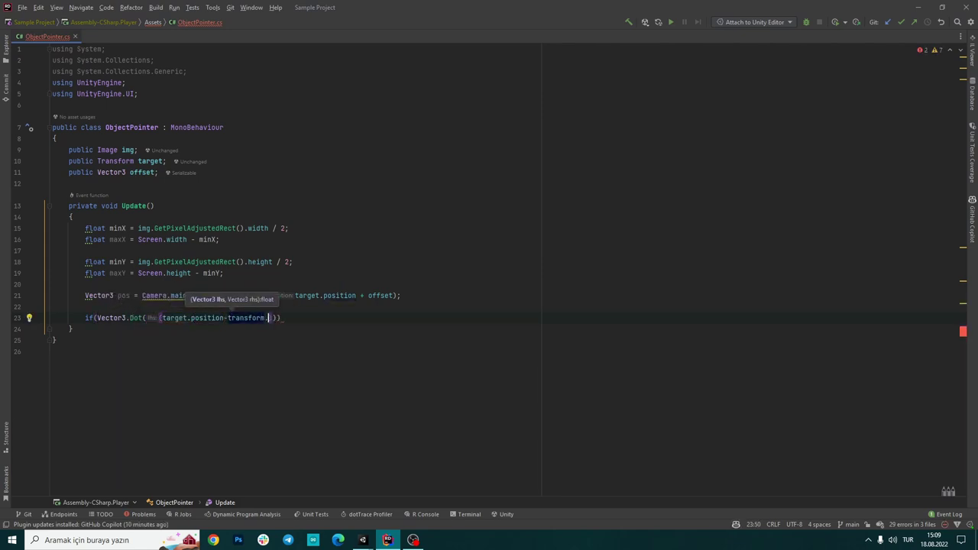
pyautogui.write('.p')
pyautogui.press('Return')
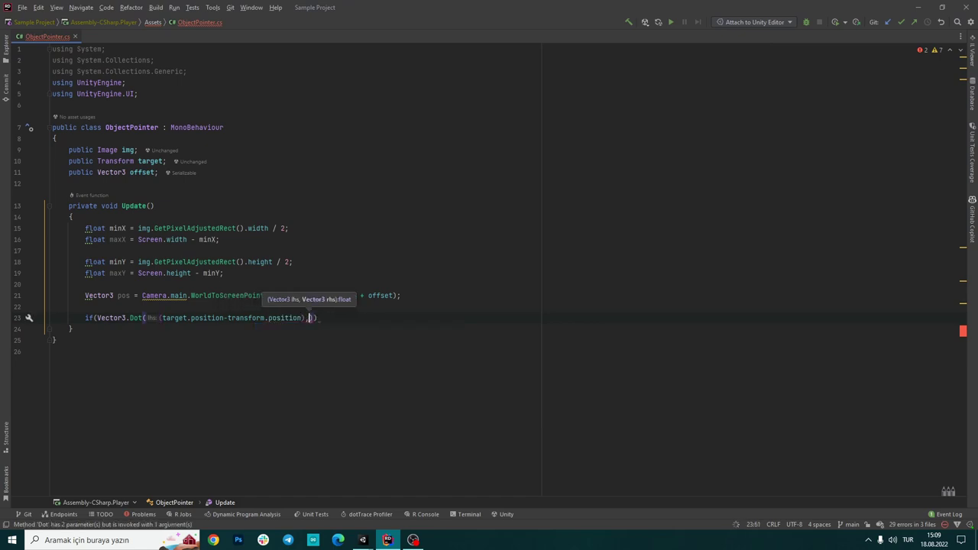
pyautogui.write(', transform.forw')
pyautogui.press('Return')
pyautogui.write(') < 0')
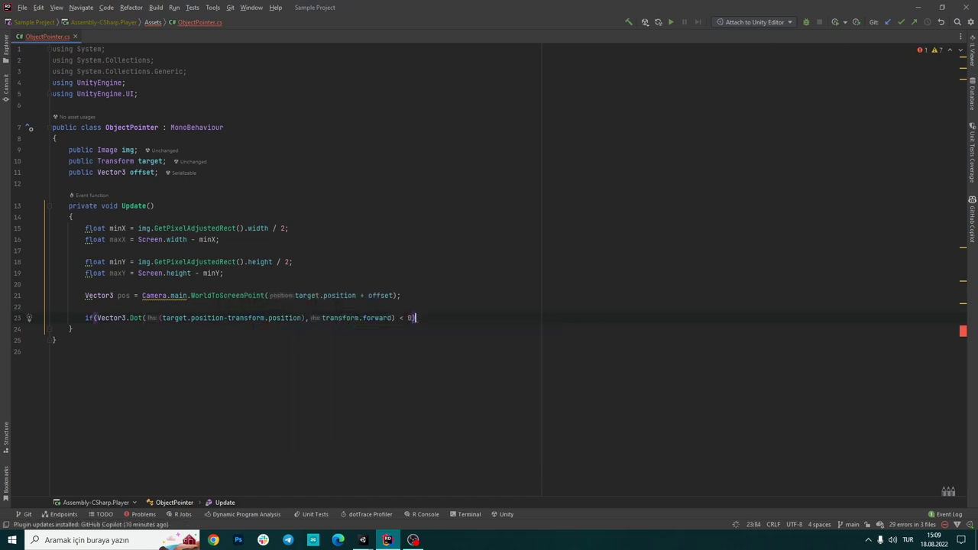
pyautogui.hotkey('ctrl', 'shift', 'Return')
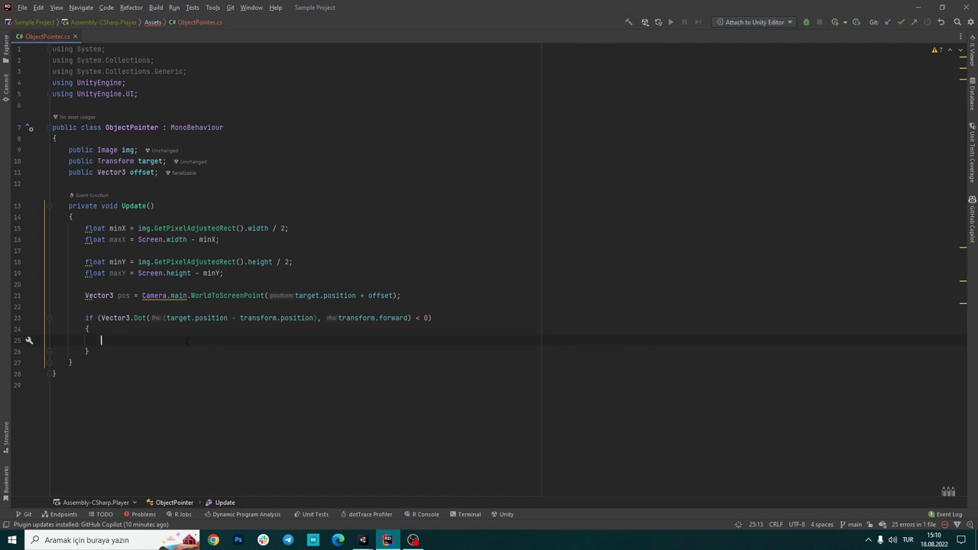
# - Set pos.y to maxY when pos.y < Screen.height / 2, otherwise to minY
pyautogui.write('if(')
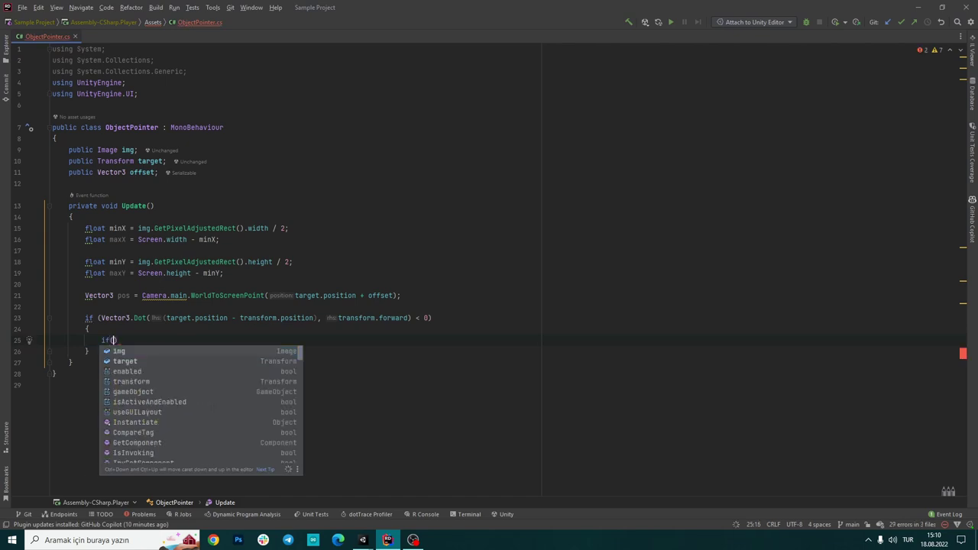
pyautogui.write('pos.y')
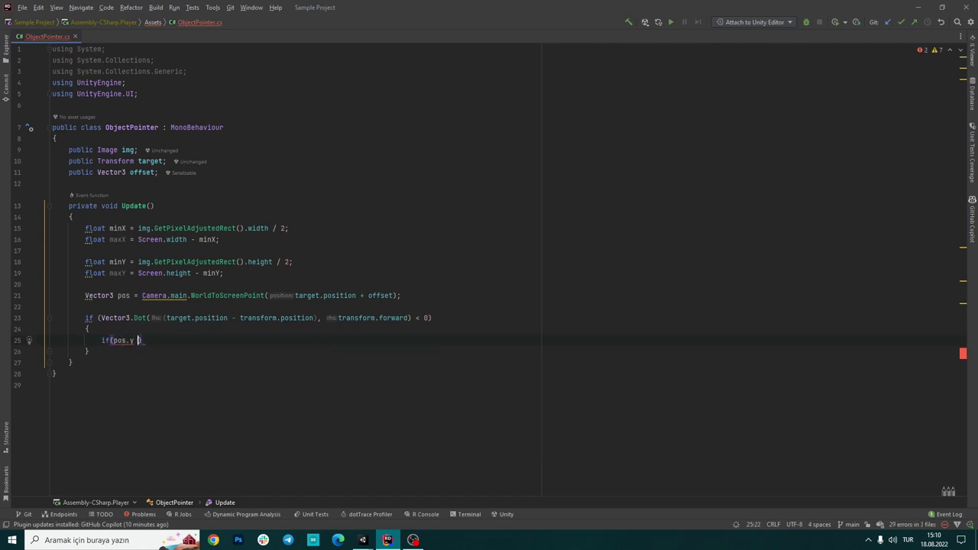
pyautogui.write(' < Screen.height /2')
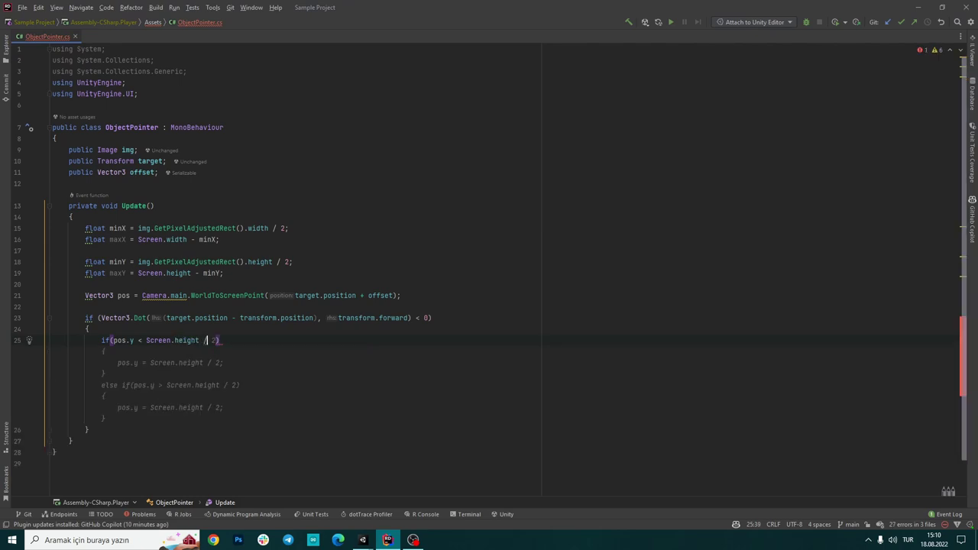
pyautogui.write(' )')
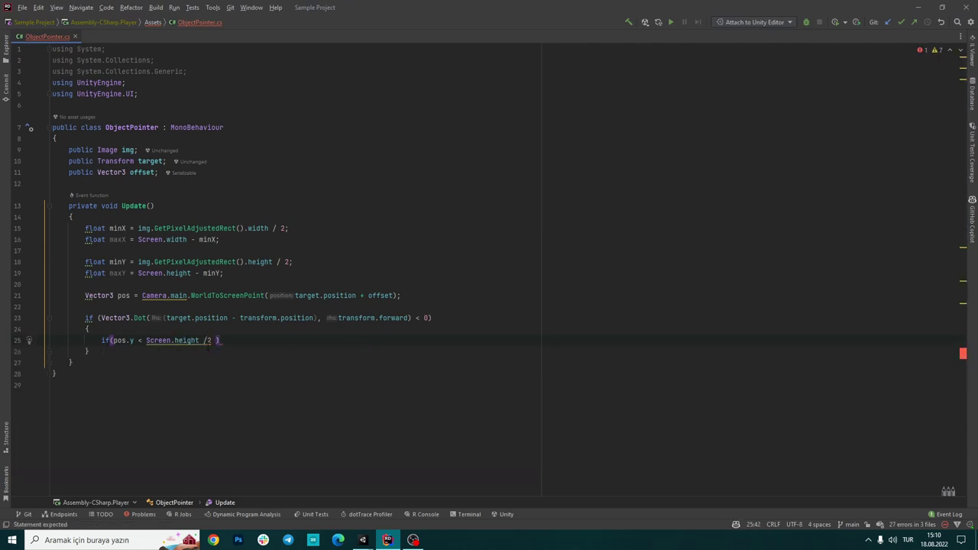
pyautogui.press('Left')
pyautogui.press('Left')
pyautogui.press('Left')
pyautogui.press('End')
pyautogui.write('pos.y')
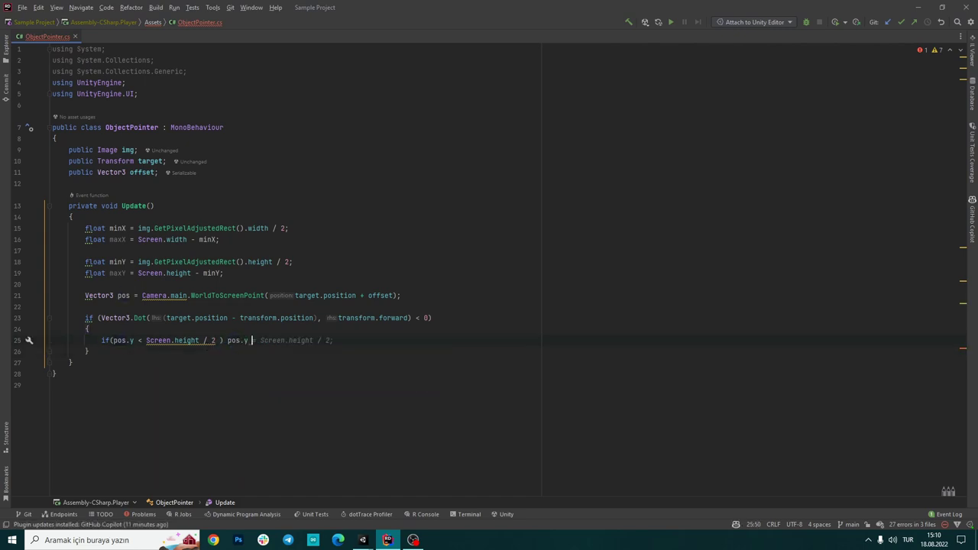
pyautogui.write(' = max')
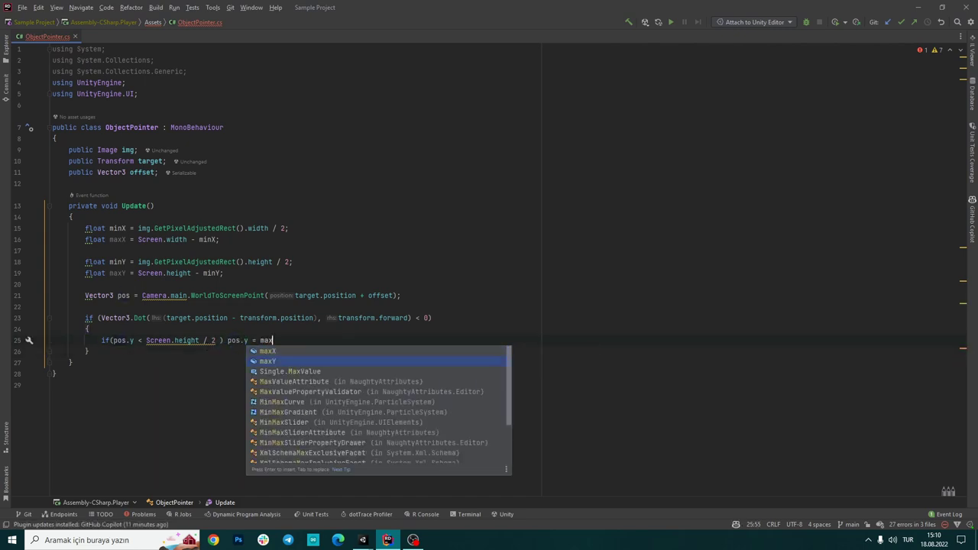
pyautogui.write('Y;')
pyautogui.press('Return')
pyautogui.write('else pos.y')
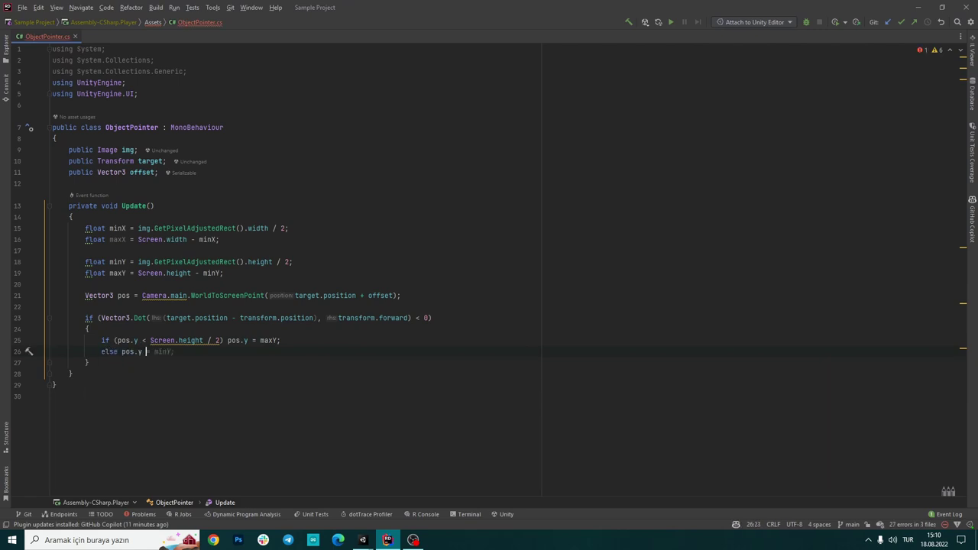
pyautogui.write(' = minY;')
pyautogui.press('Return')
pyautogui.press('Return')
# - Duplicate that if/else and change it to test pos.x < Screen.width / 2 and assign pos.x
pyautogui.write('if(')
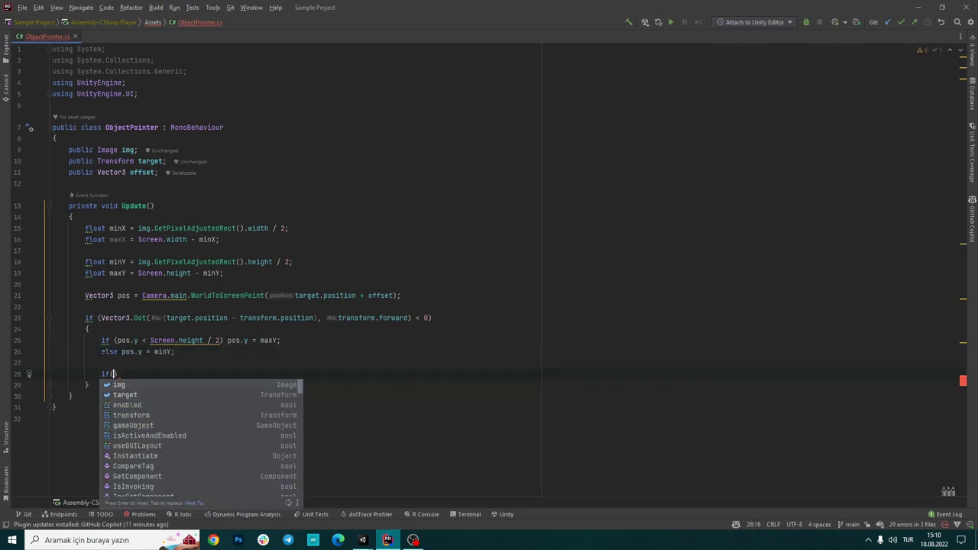
pyautogui.moveTo(174, 351); pyautogui.dragTo(101, 342)
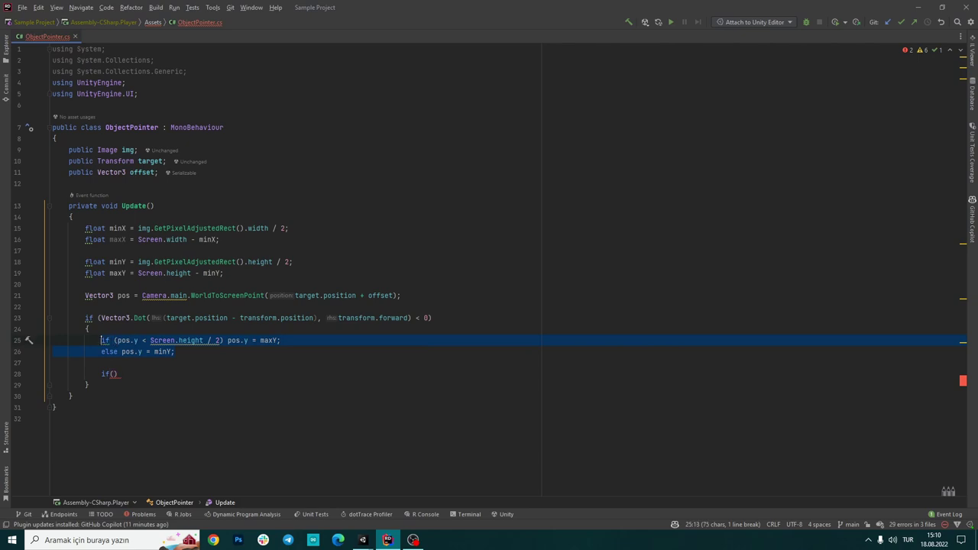
pyautogui.hotkey('ctrl', 'c')
pyautogui.moveTo(119, 374); pyautogui.dragTo(101, 374)
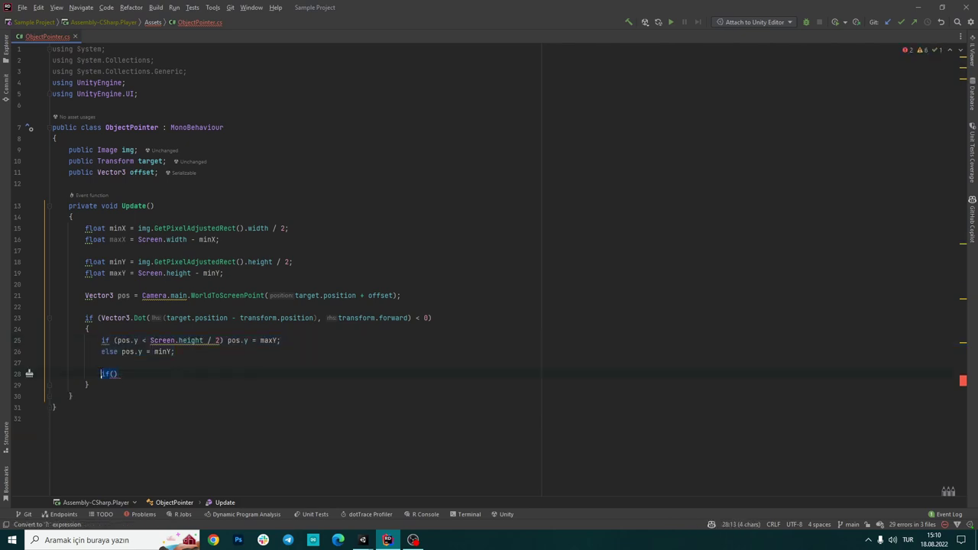
pyautogui.hotkey('ctrl', 'v')
pyautogui.doubleClick(137, 374)
pyautogui.write('x')
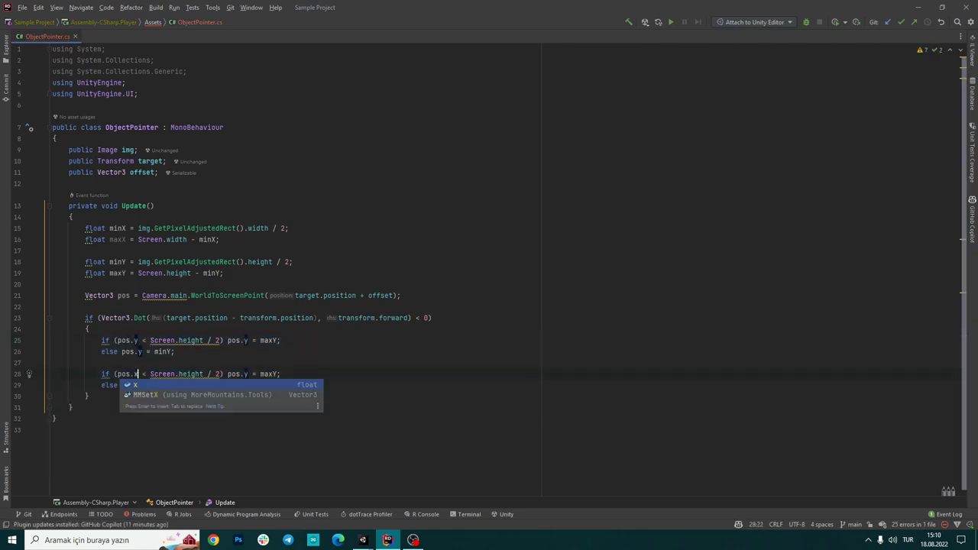
pyautogui.doubleClick(177, 373)
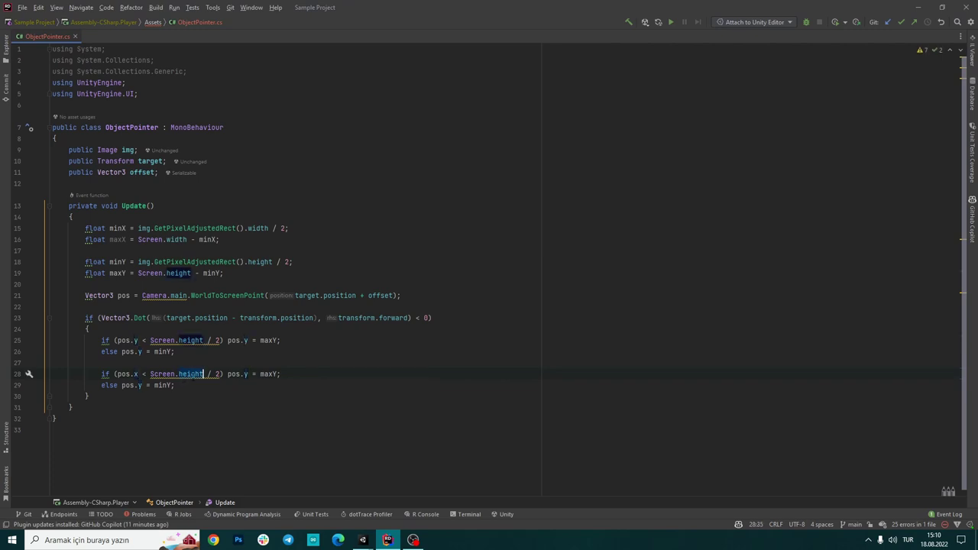
pyautogui.write('wi')
pyautogui.press('Return')
pyautogui.doubleClick(243, 373)
pyautogui.write('x')
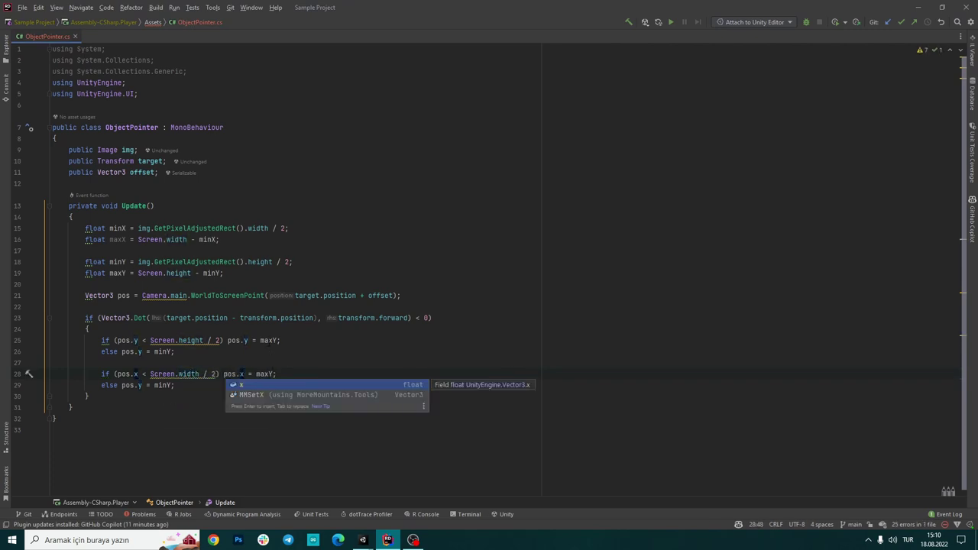
# - Finish the copy as pos.x = maxX, else pos.x = minX, and open a line after the block
pyautogui.click(270, 340)
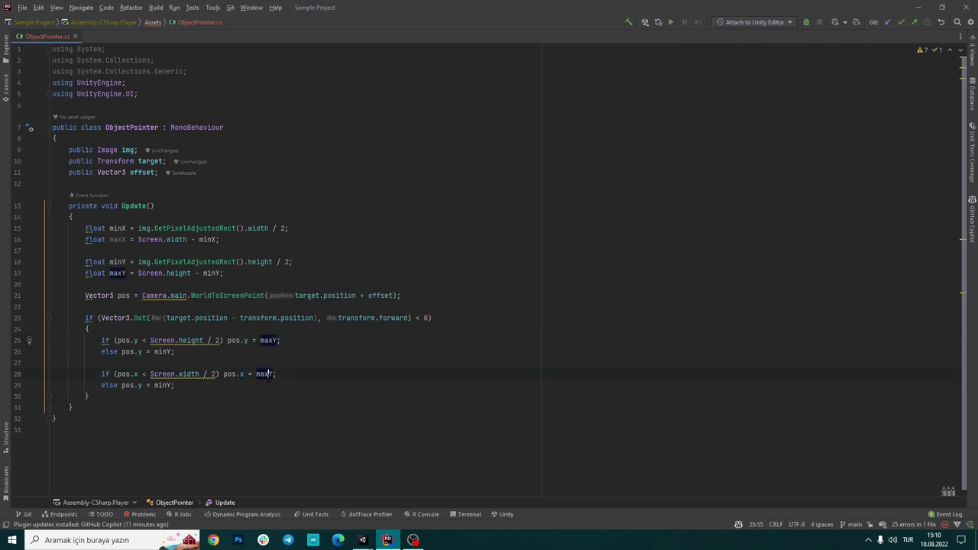
pyautogui.click(267, 374)
pyautogui.press('Delete')
pyautogui.write('X')
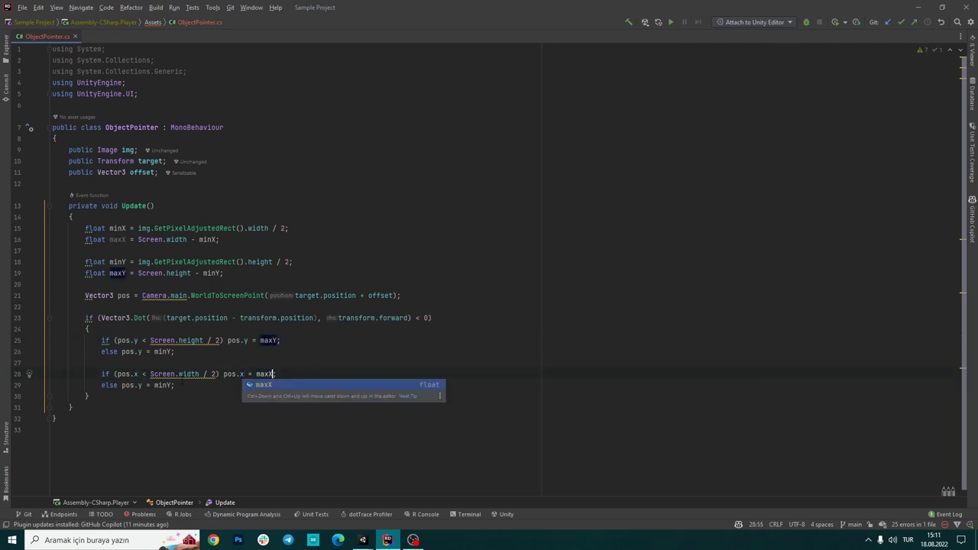
pyautogui.click(139, 386)
pyautogui.press('Delete')
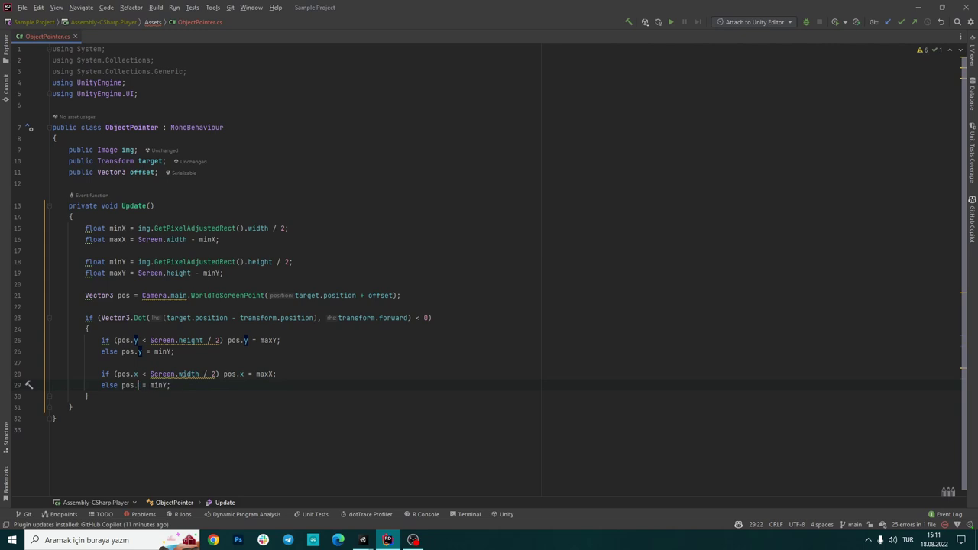
pyautogui.write('x')
pyautogui.click(169, 385)
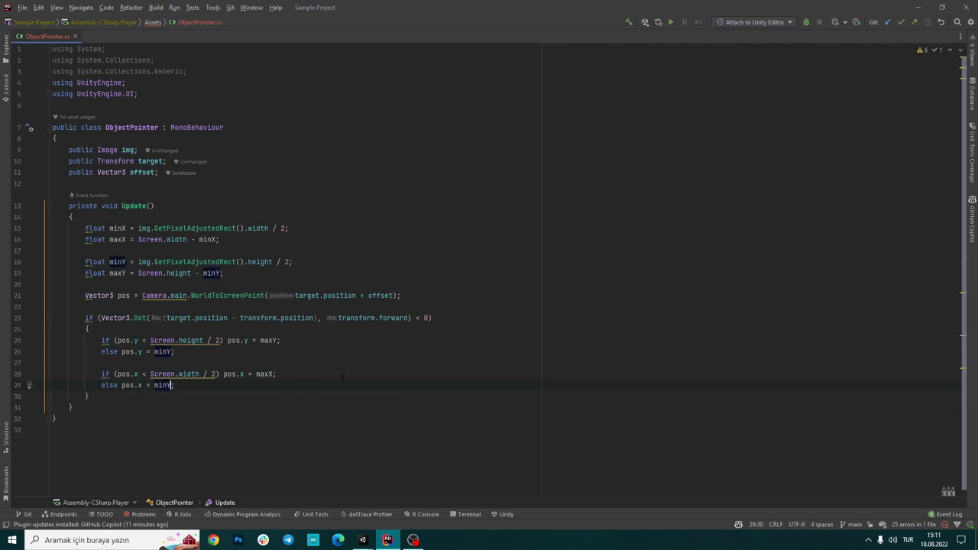
pyautogui.press('Delete')
pyautogui.write('X')
pyautogui.press('Escape')
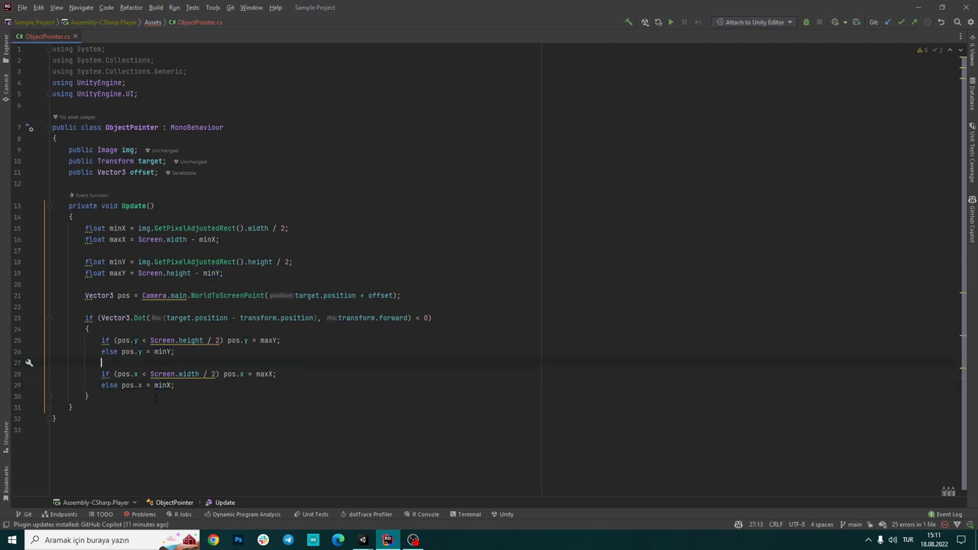
pyautogui.press('Down')
pyautogui.press('Return')
pyautogui.press('Return')
# - Clamp pos.x between minX and maxX and pos.y between minY and maxY with Mathf.Clamp
pyautogui.scroll(-1, 490, 267)
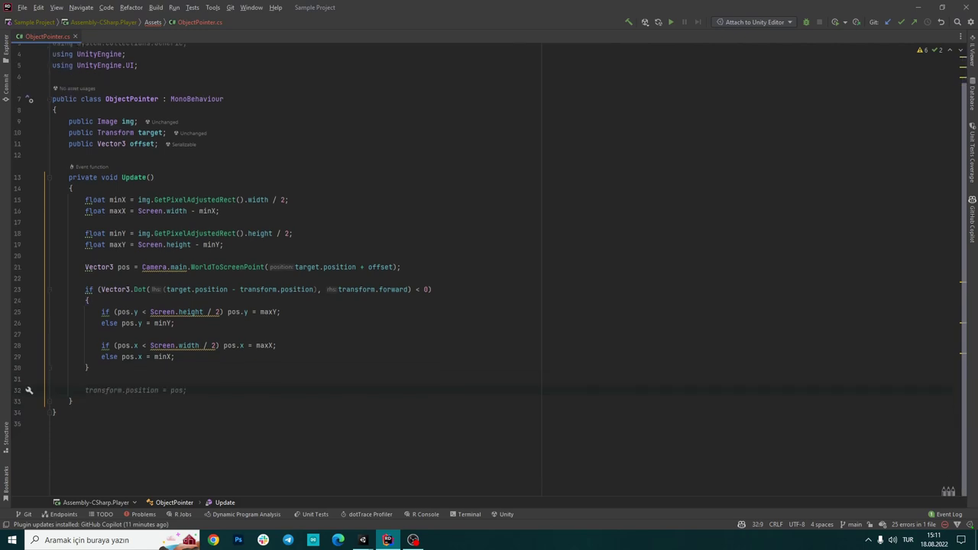
pyautogui.write('pos.')
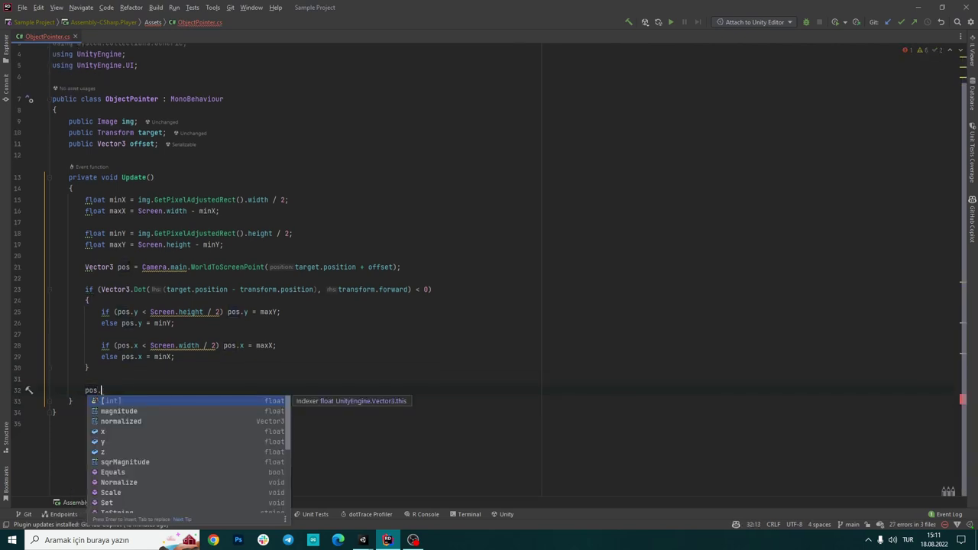
pyautogui.write('x = Mathf.cla')
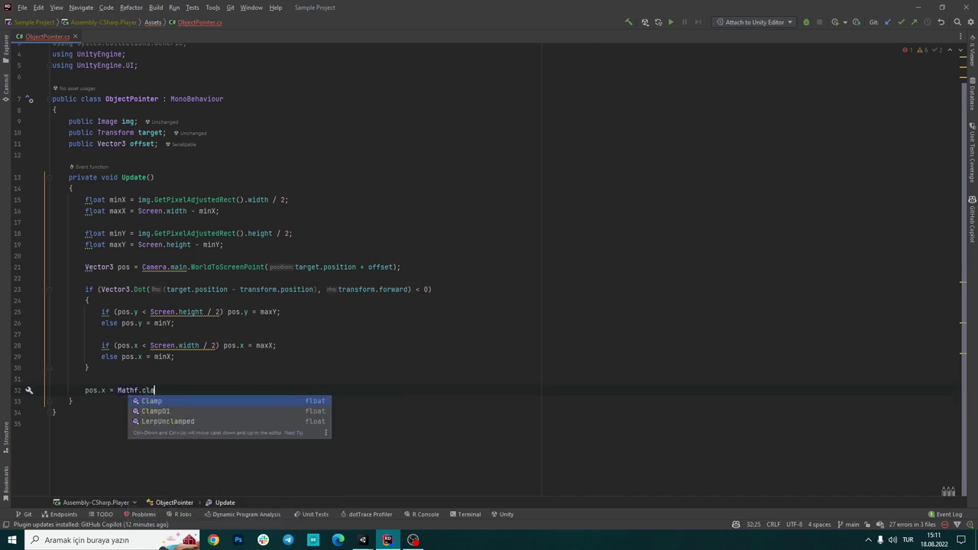
pyautogui.press('Return')
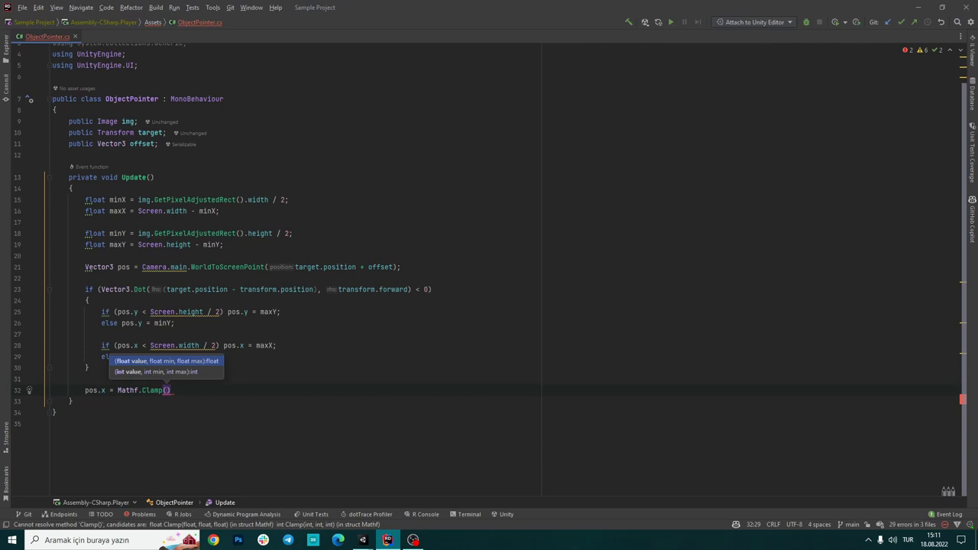
pyautogui.write('pos.x, minX, ')
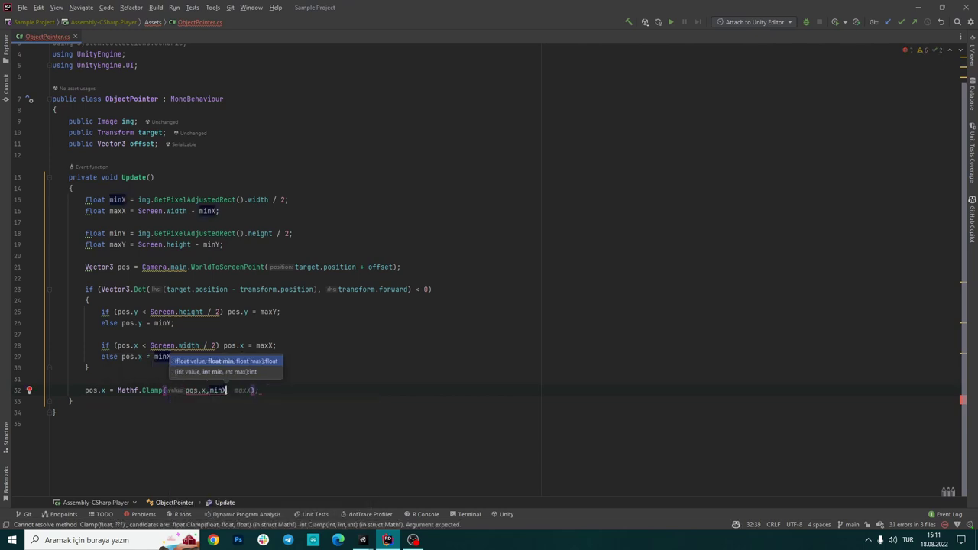
pyautogui.write('maxX);')
pyautogui.press('Return')
pyautogui.write('pos.')
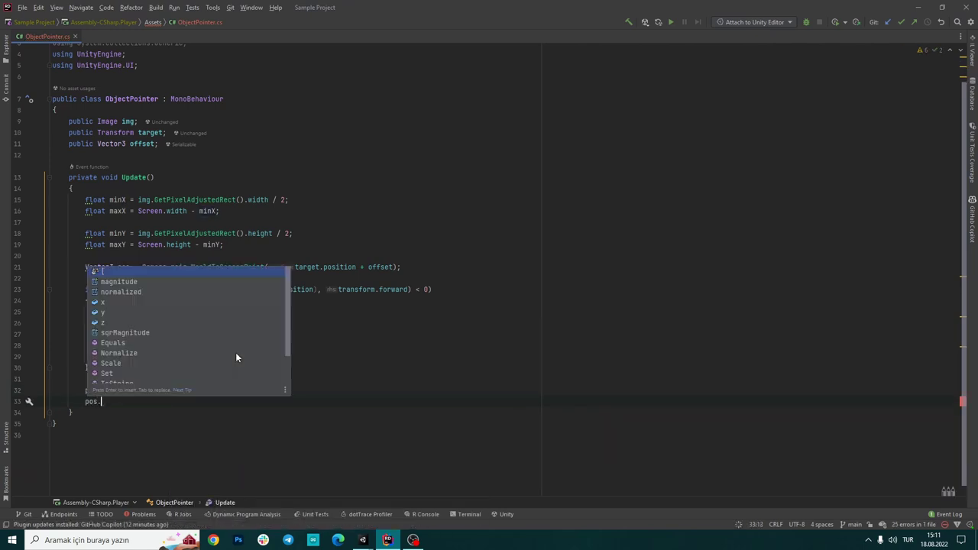
pyautogui.write('y = Mathf.')
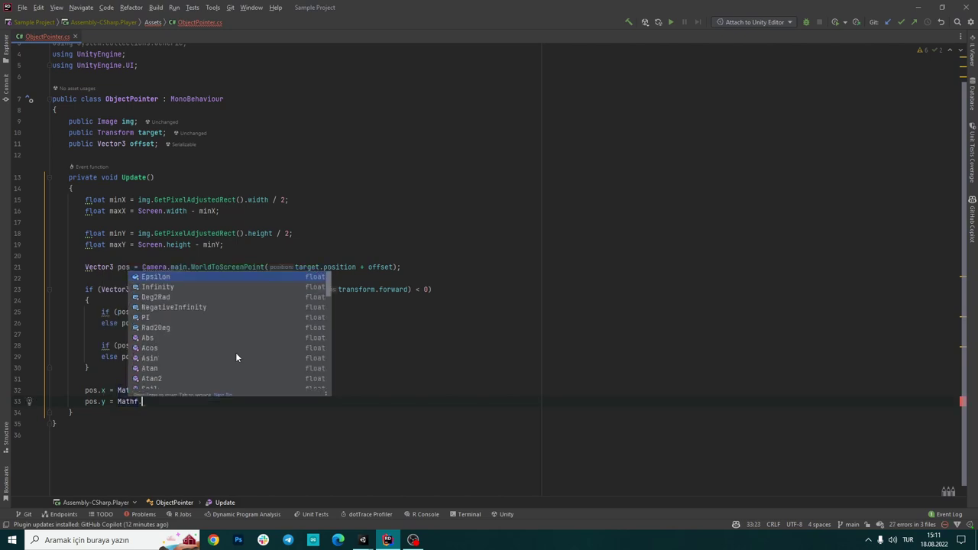
pyautogui.write('cla')
pyautogui.press('Return')
pyautogui.write('pos.y, ')
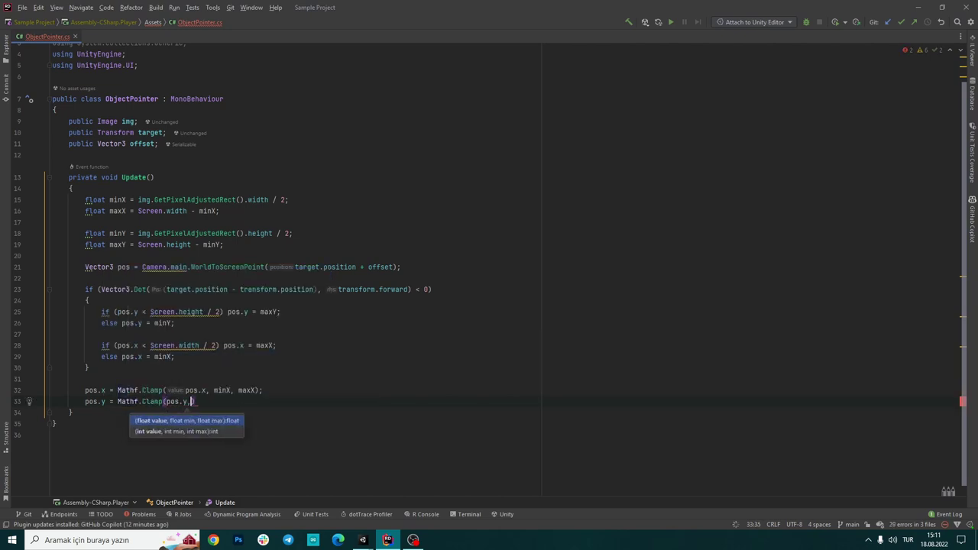
pyautogui.write('min')
pyautogui.press('Return')
pyautogui.write(',maxy')
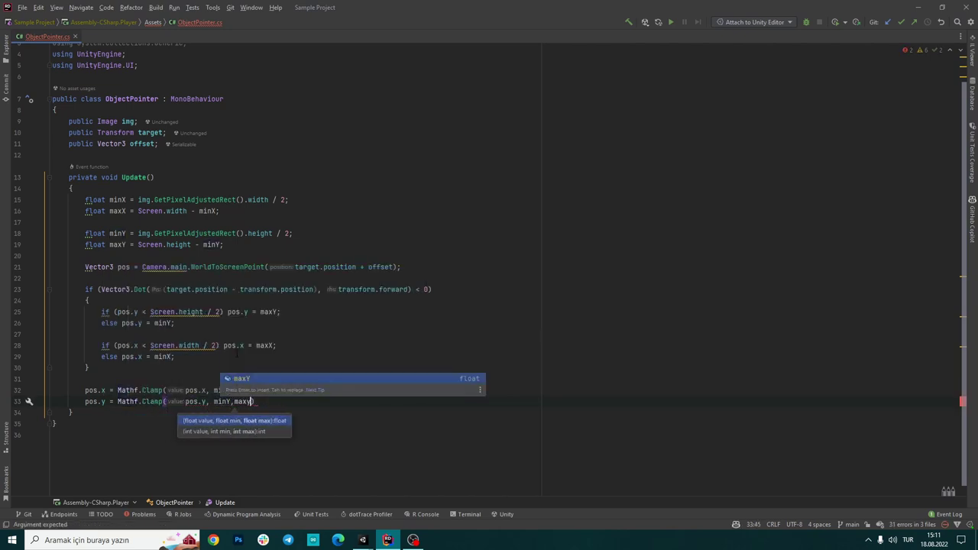
pyautogui.press('Return')
pyautogui.write(';')
pyautogui.press('Return')
pyautogui.press('Return')
# - Add img.transform.position = pos; and save, returning to Unity
pyautogui.write('img')
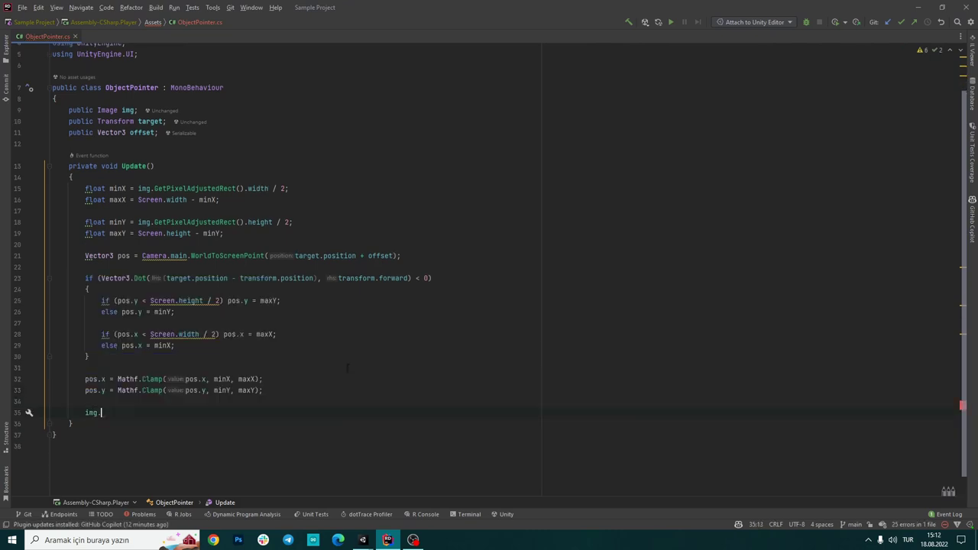
pyautogui.write('.tra')
pyautogui.press('Return')
pyautogui.write('.pos')
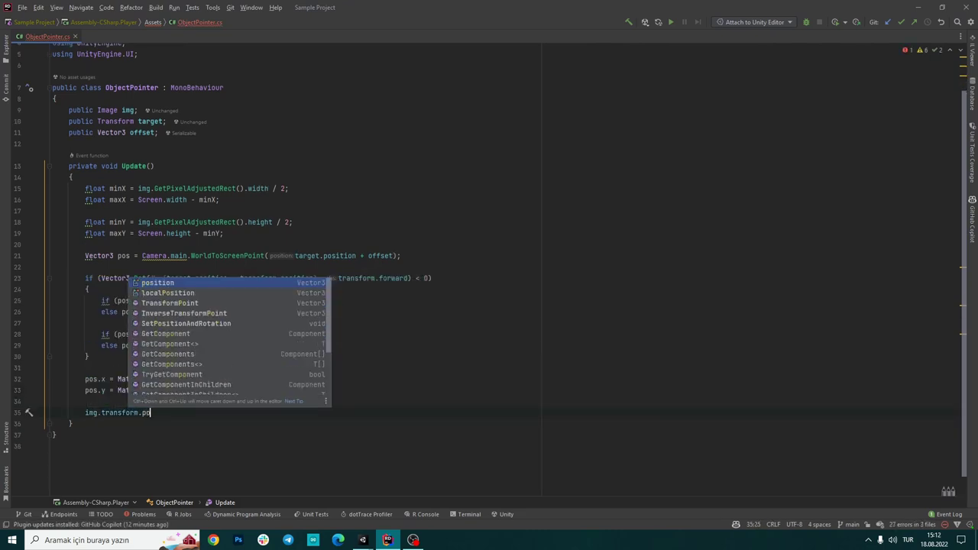
pyautogui.press('Return')
pyautogui.write('= pos;')
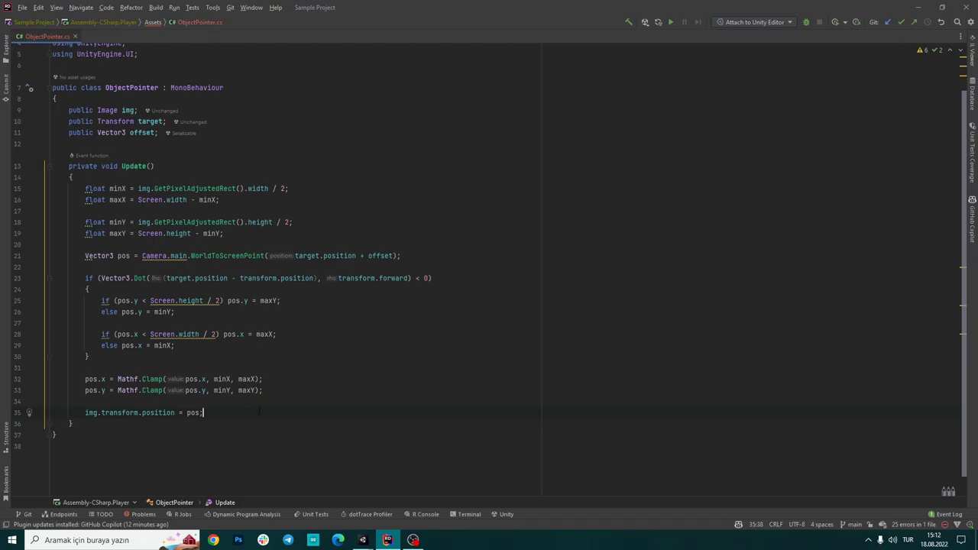
pyautogui.hotkey('alt', 'Tab')
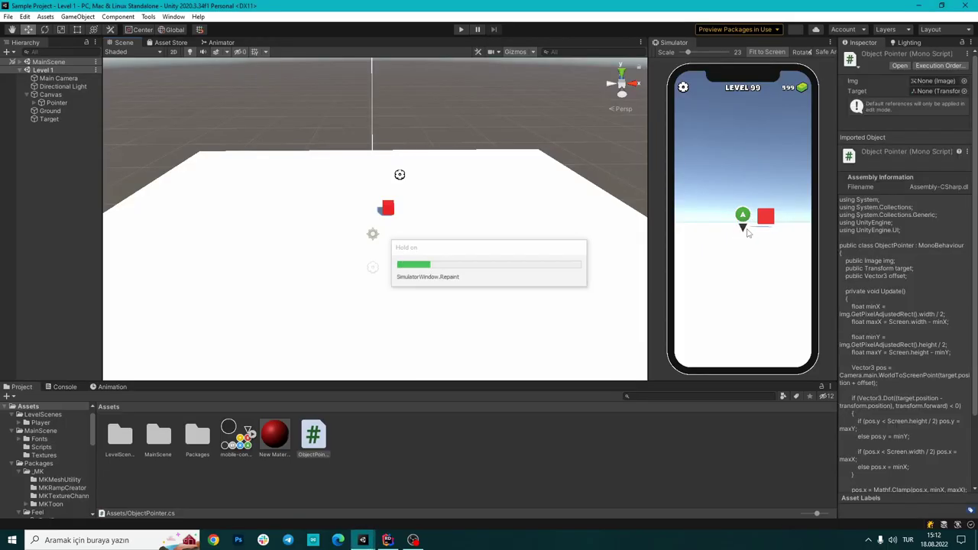
# - Add ObjectPointer to the Main Camera, set Img to Pointer and Target to Target, then press Play
pyautogui.click(58, 78)
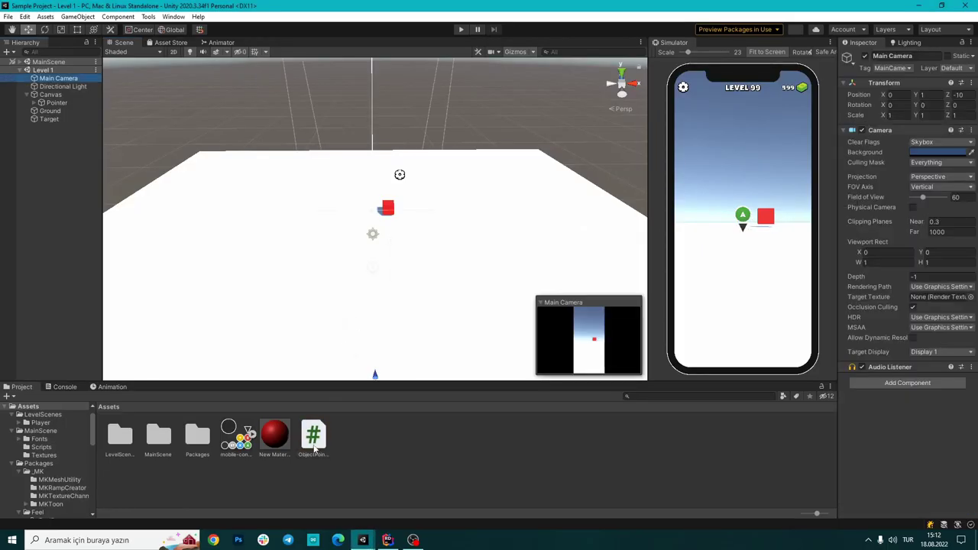
pyautogui.moveTo(314, 449); pyautogui.dragTo(858, 413)
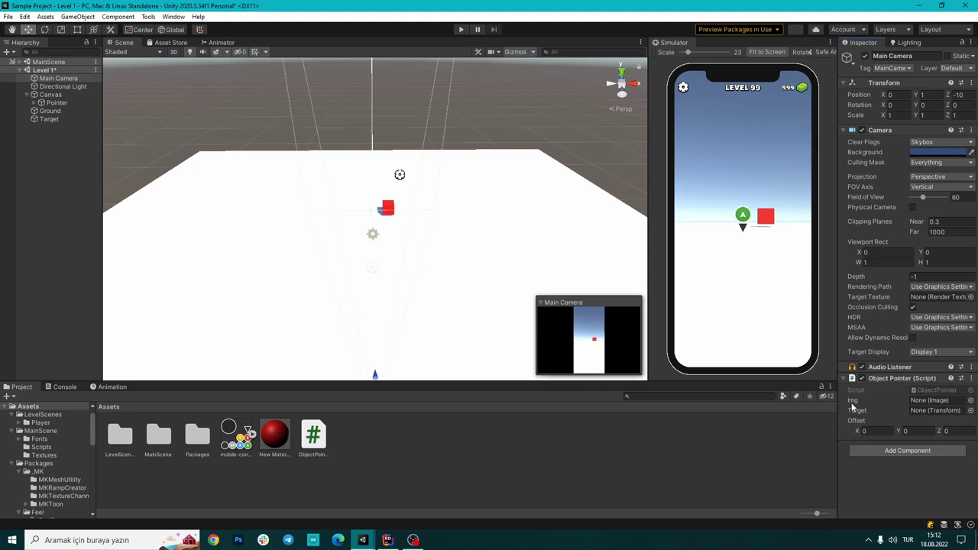
pyautogui.moveTo(48, 105); pyautogui.dragTo(442, 211)
pyautogui.moveTo(848, 381); pyautogui.dragTo(939, 401)
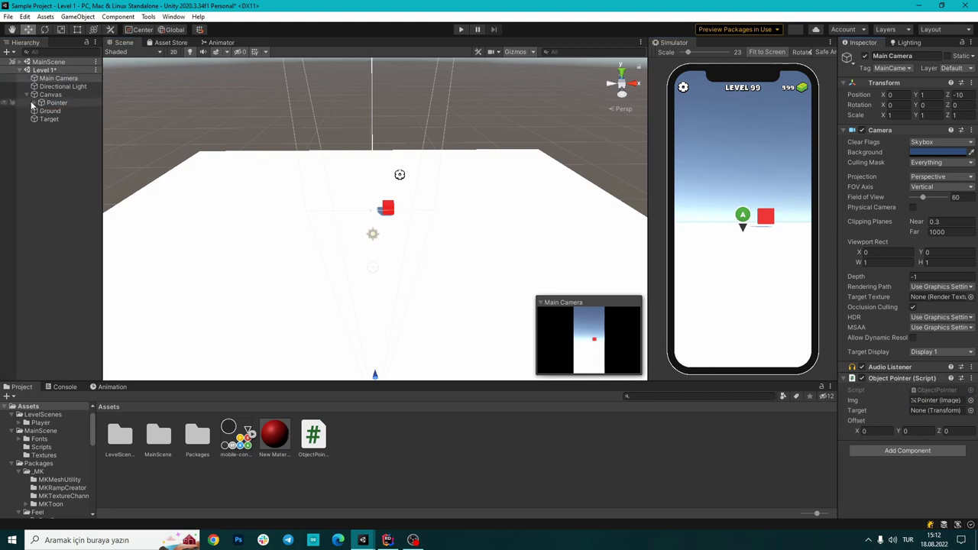
pyautogui.moveTo(48, 119); pyautogui.dragTo(939, 416)
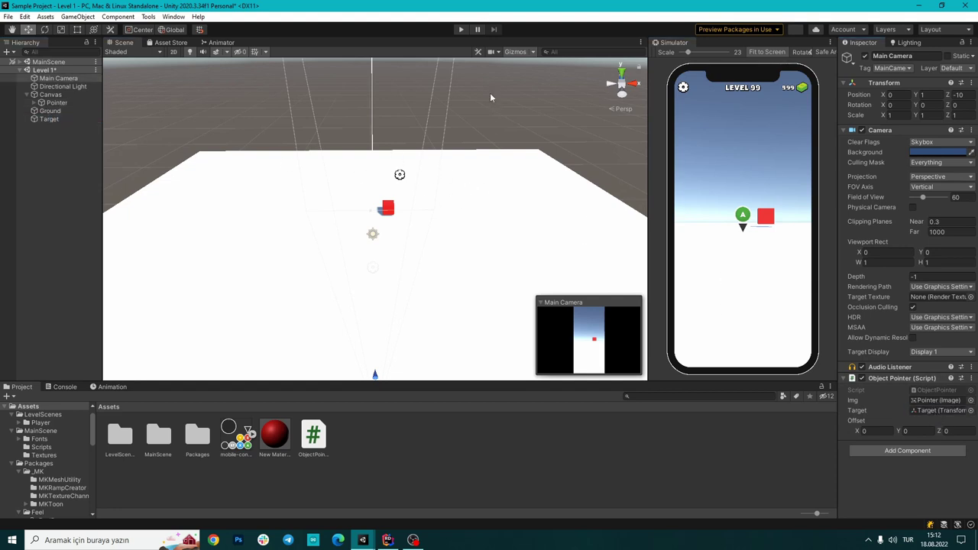
pyautogui.click(461, 29)
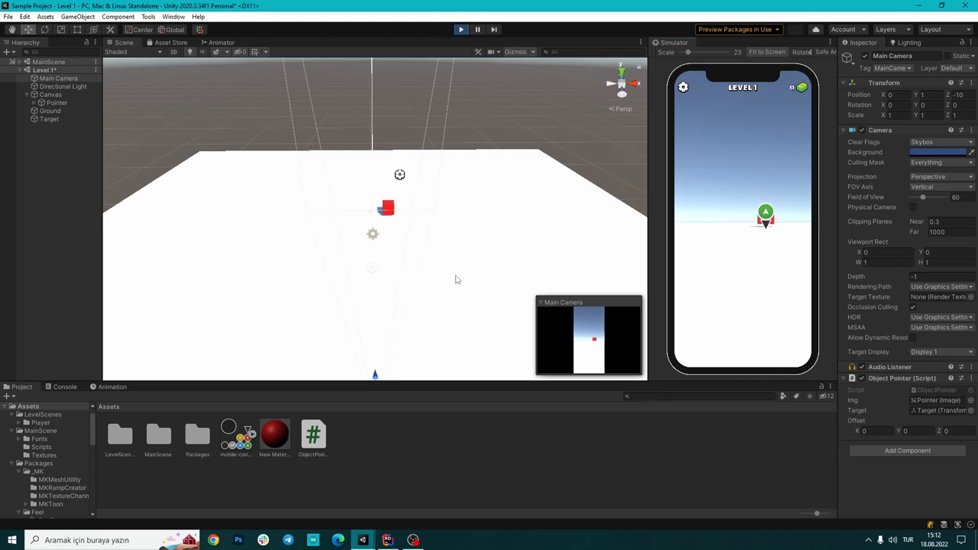
# - Set the Object Pointer Offset Y to 1.5 and move the Main Camera around to test tracking
pyautogui.moveTo(899, 434); pyautogui.dragTo(905, 436)
pyautogui.write('1.5')
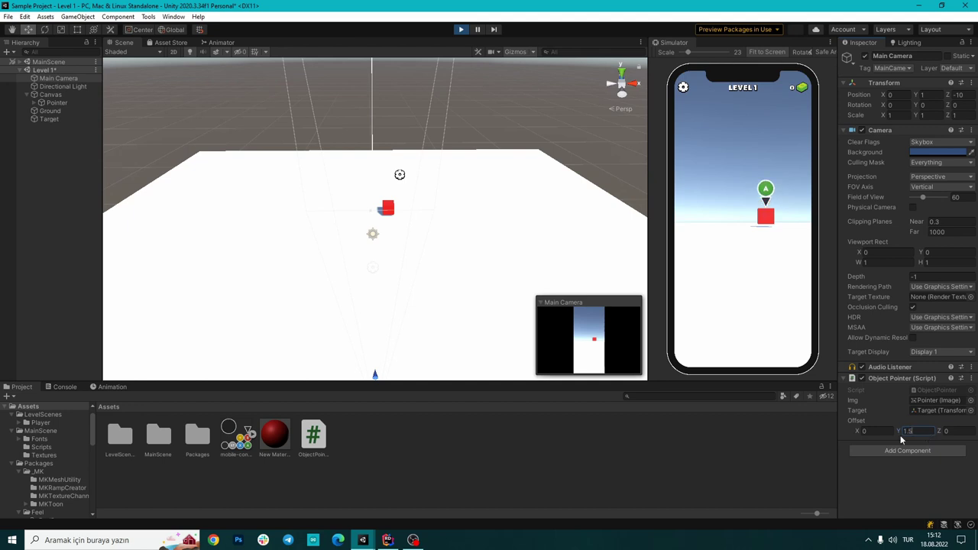
pyautogui.keyDown('alt'); pyautogui.moveTo(497, 245); pyautogui.dragTo(389, 300); pyautogui.keyUp('alt')
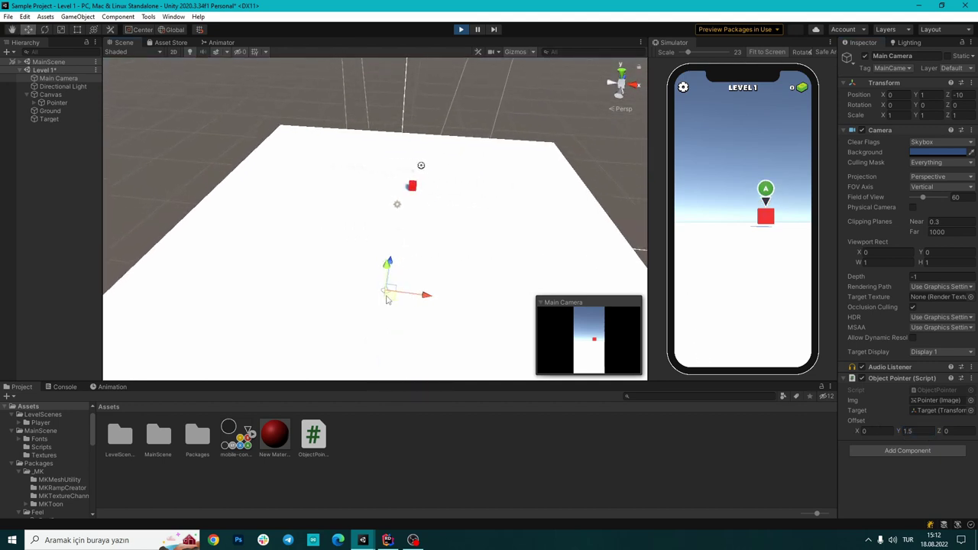
pyautogui.moveTo(386, 267)
pyautogui.mouseDown()
pyautogui.moveTo(430, 269)
pyautogui.moveTo(396, 275)
pyautogui.moveTo(399, 251)
pyautogui.moveTo(313, 221)
pyautogui.moveTo(308, 186)
pyautogui.moveTo(321, 191)
pyautogui.moveTo(346, 263)
pyautogui.moveTo(313, 264)
pyautogui.moveTo(356, 271)
pyautogui.moveTo(362, 217)
pyautogui.moveTo(326, 317)
pyautogui.moveTo(317, 310)
pyautogui.moveTo(345, 263)
pyautogui.mouseUp()
pyautogui.press('e')
pyautogui.press('w')
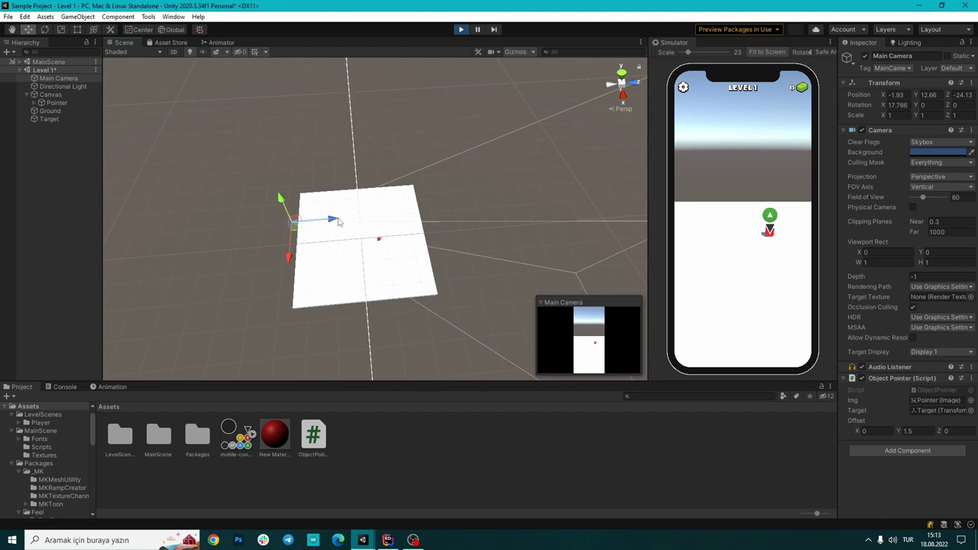
pyautogui.moveTo(333, 220)
pyautogui.mouseDown()
pyautogui.moveTo(354, 269)
pyautogui.moveTo(259, 254)
pyautogui.moveTo(329, 237)
pyautogui.moveTo(310, 230)
pyautogui.moveTo(494, 278)
pyautogui.moveTo(421, 314)
pyautogui.moveTo(339, 295)
pyautogui.moveTo(364, 231)
pyautogui.moveTo(405, 230)
pyautogui.moveTo(388, 258)
pyautogui.moveTo(329, 268)
pyautogui.mouseUp()
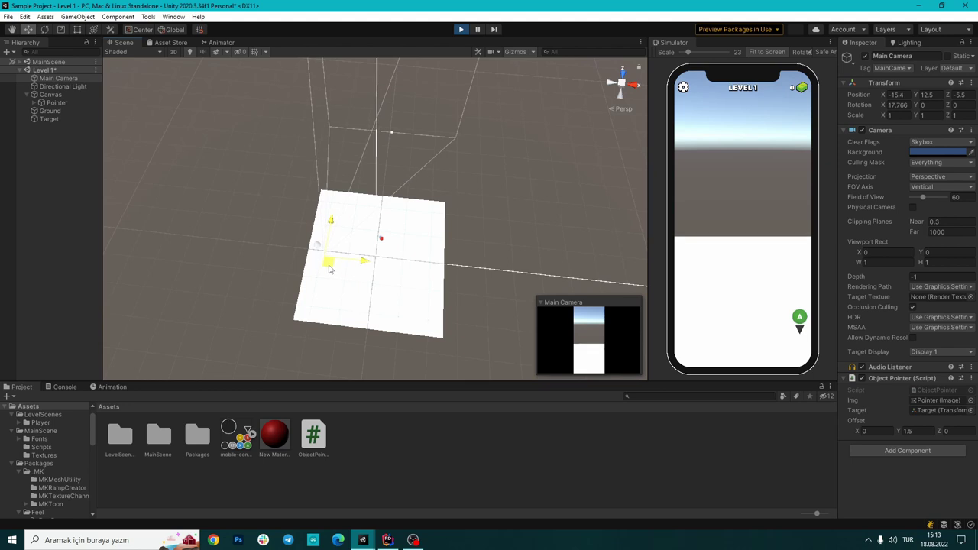
# - Create a Capsule under the Main Camera and give it the blue material
pyautogui.rightClick(44, 79)
pyautogui.moveTo(92, 233)
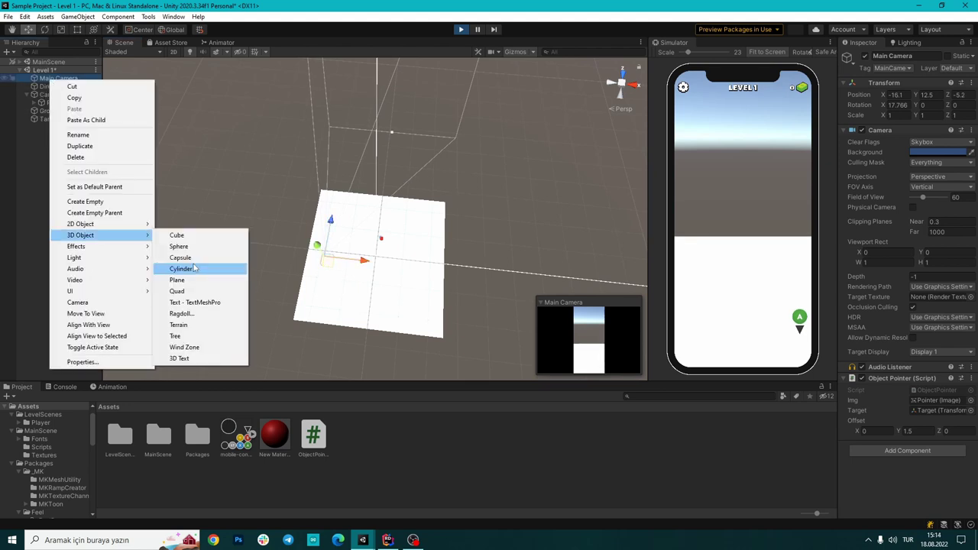
pyautogui.click(195, 259)
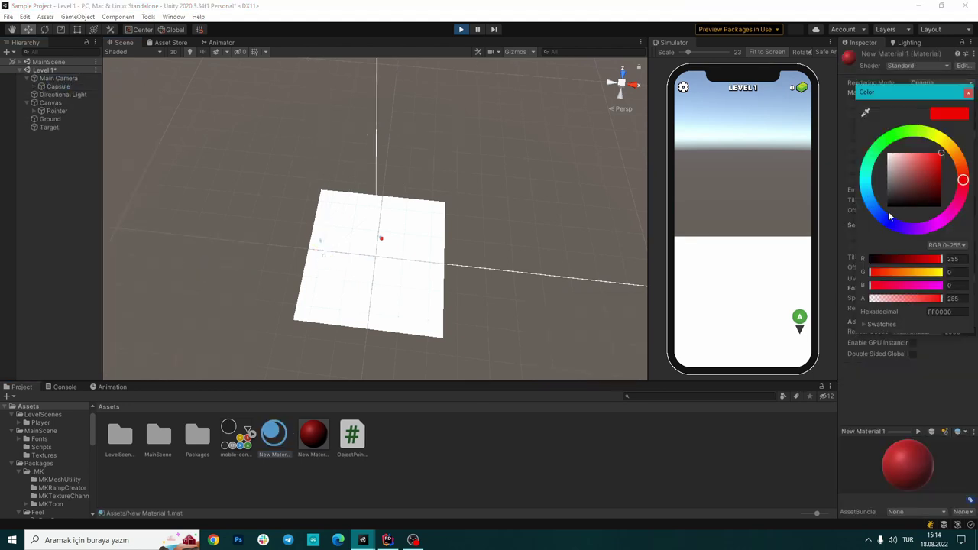
pyautogui.click(889, 217)
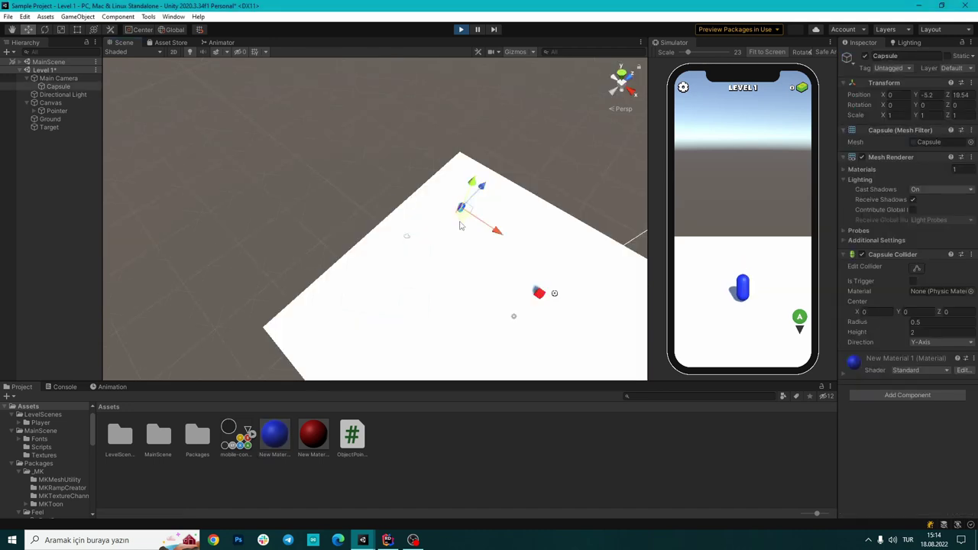
# - Move the Main Camera to test the pointer, stop Play mode, and switch to Rider
pyautogui.click(58, 78)
pyautogui.moveTo(359, 252)
pyautogui.keyDown('alt'); pyautogui.mouseDown()
pyautogui.moveTo(317, 232)
pyautogui.moveTo(528, 349)
pyautogui.moveTo(727, 338)
pyautogui.mouseUp(); pyautogui.keyUp('alt')
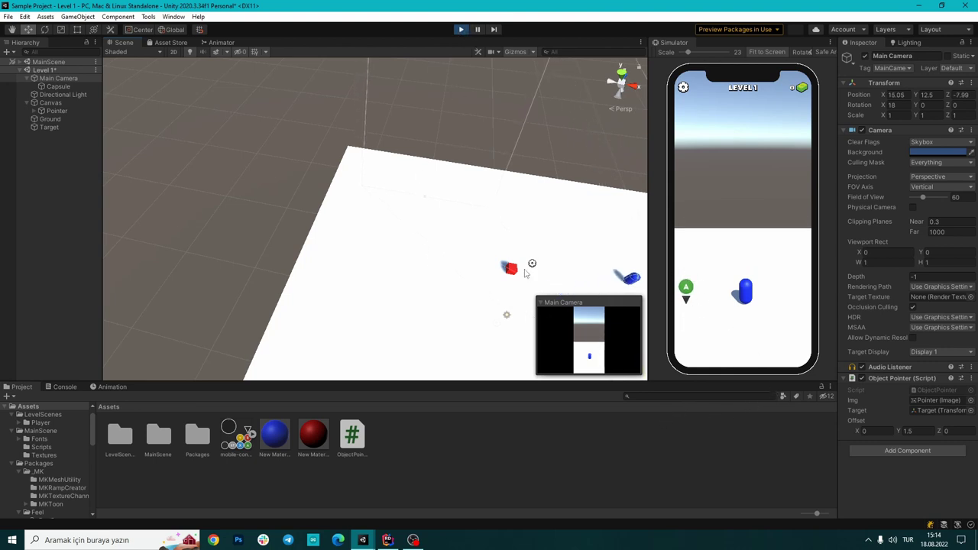
pyautogui.click(461, 32)
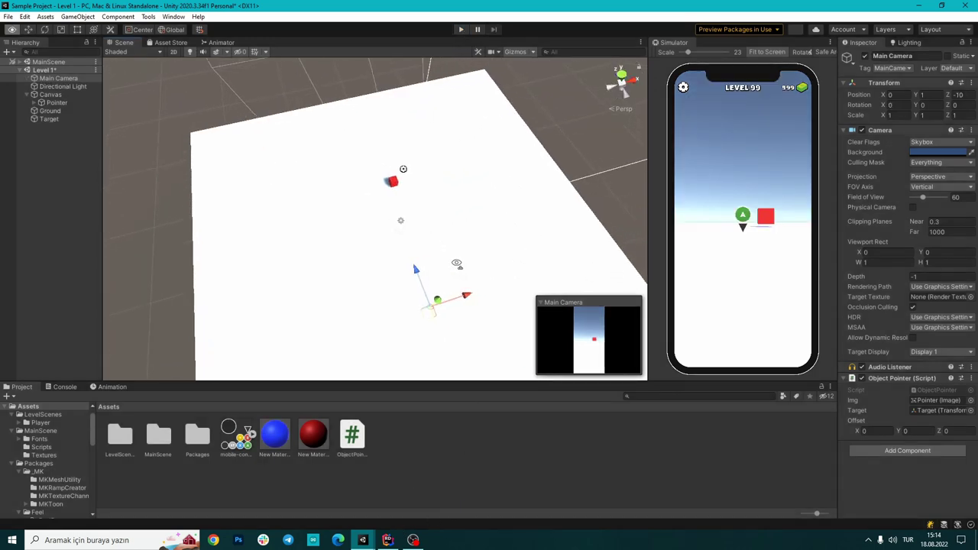
pyautogui.moveTo(348, 212); pyautogui.dragTo(459, 264, button='right')
pyautogui.click(389, 541)
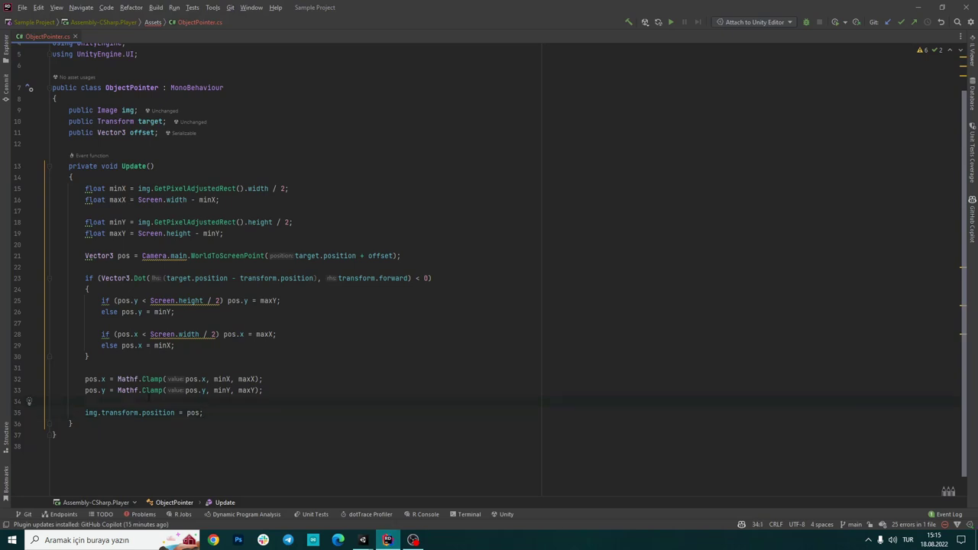
# - Insert a new line above the position assignment declaring float angle = Mathf.Atan2(
pyautogui.press('Return')
pyautogui.press('Return')
pyautogui.press('Up')
pyautogui.write('fl')
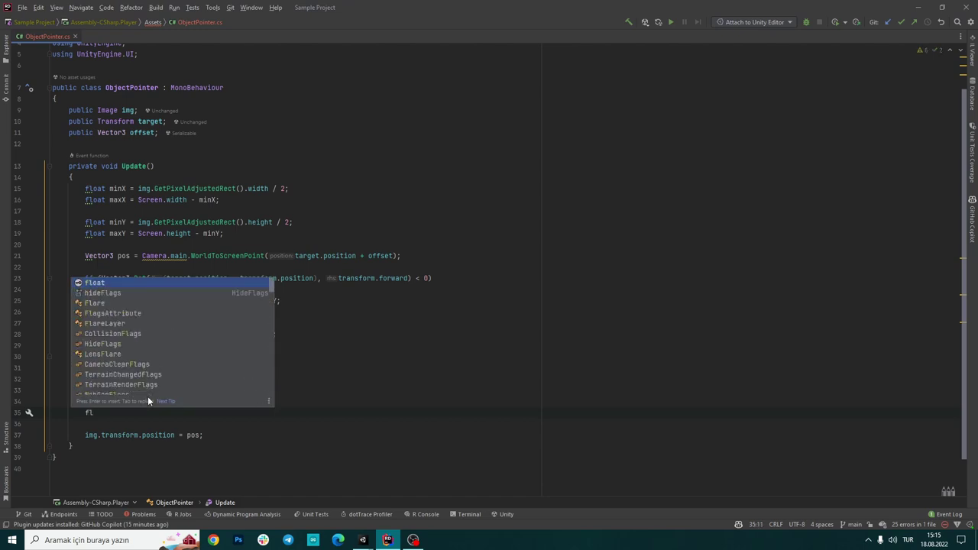
pyautogui.press('Return')
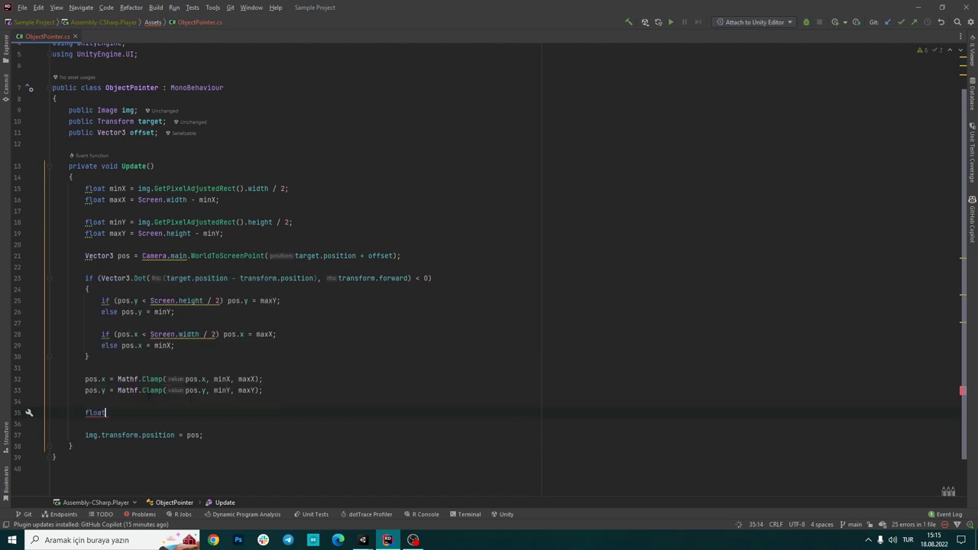
pyautogui.write('r')
pyautogui.press('BackSpace')
pyautogui.write('angle ')
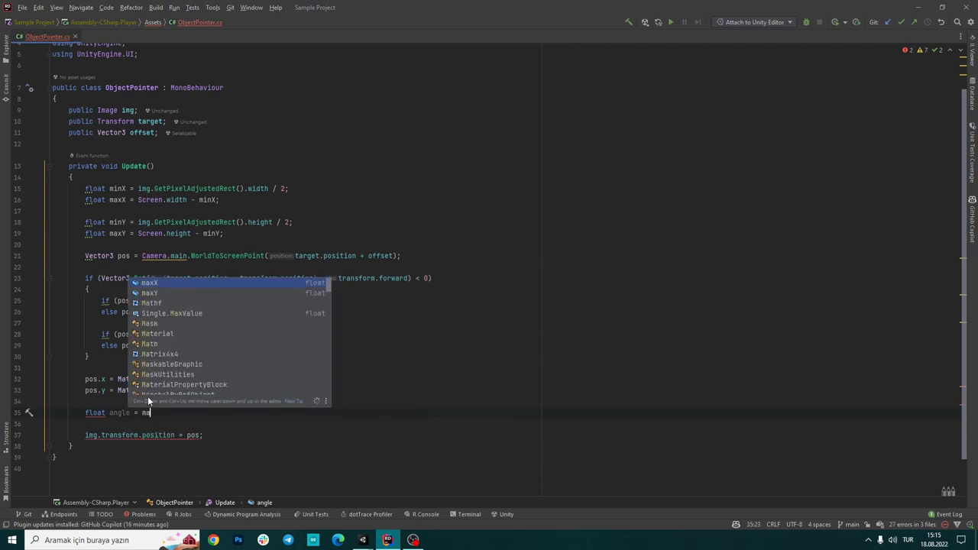
pyautogui.write('= Ma')
pyautogui.press('Return')
pyautogui.write('.At')
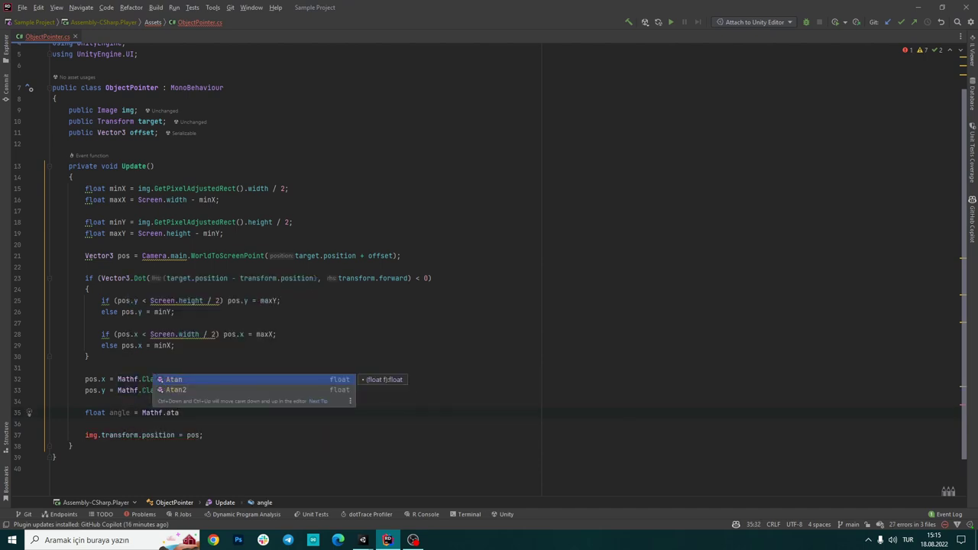
pyautogui.press('Return')
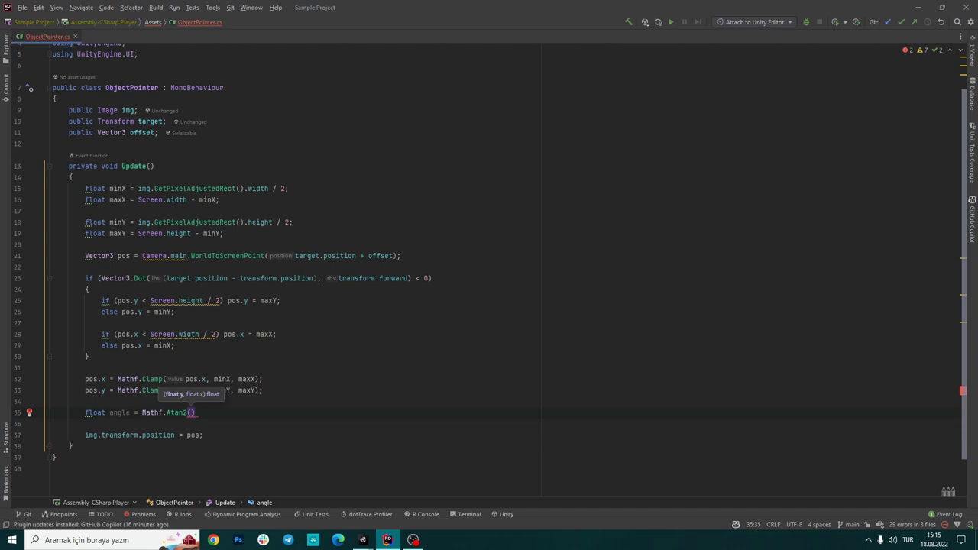
# - Pass target-minus-transform x and z positions to Atan2 and multiply by Mathf.Rad2Deg
pyautogui.write('target.po')
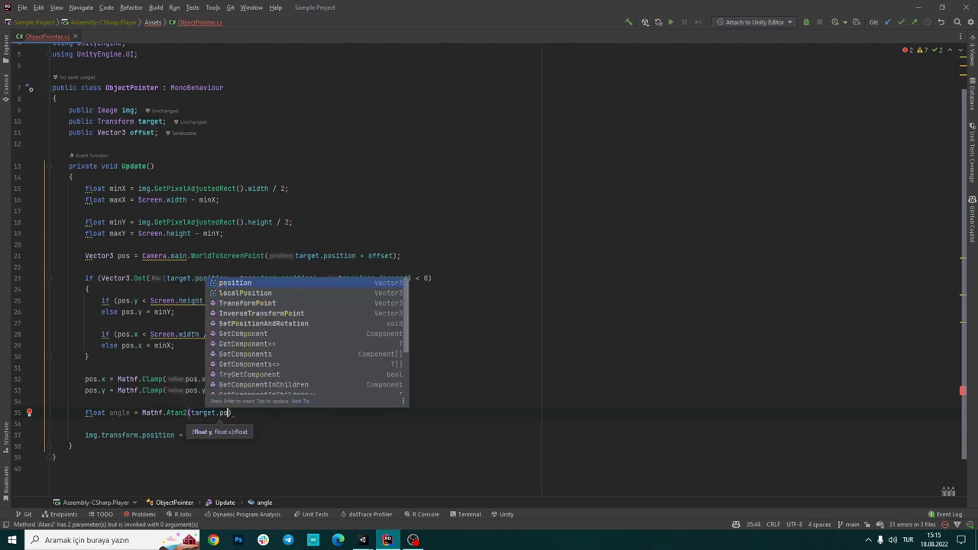
pyautogui.press('Return')
pyautogui.write('.x-t')
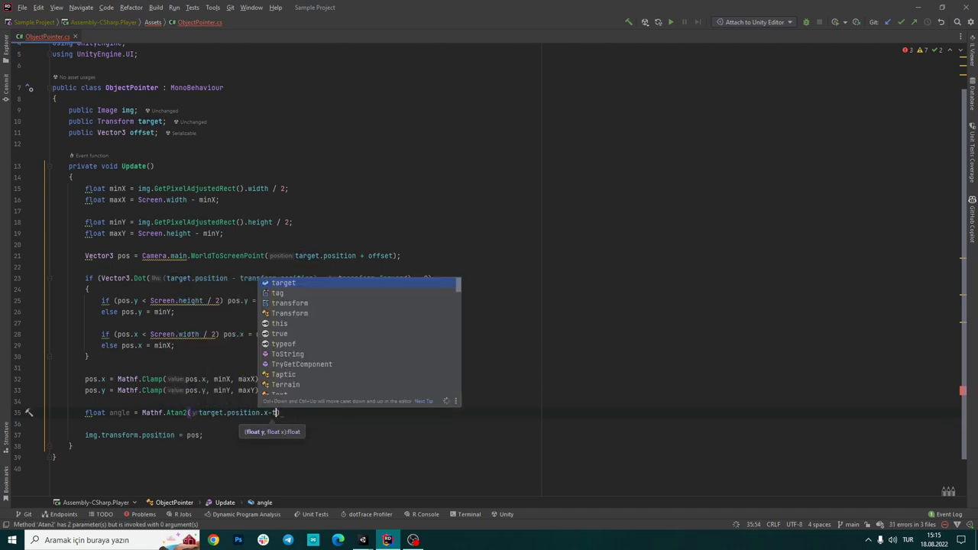
pyautogui.write('ransform.po')
pyautogui.press('Return')
pyautogui.write('.')
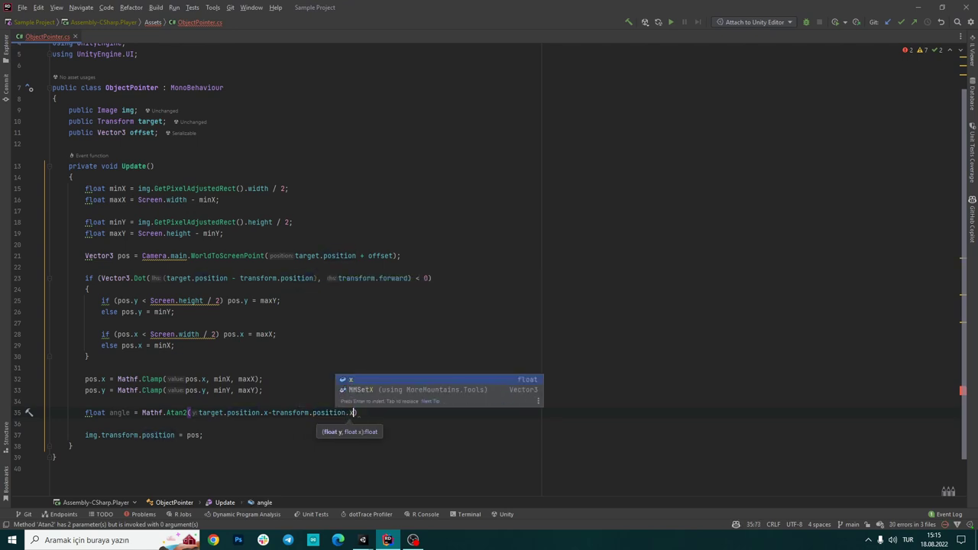
pyautogui.write('x, target.')
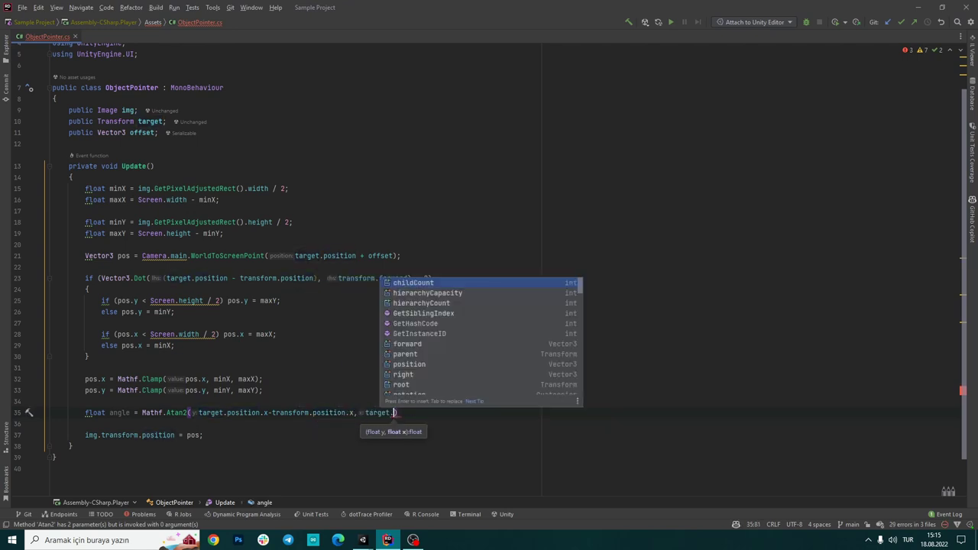
pyautogui.write('po')
pyautogui.press('Return')
pyautogui.write('.z')
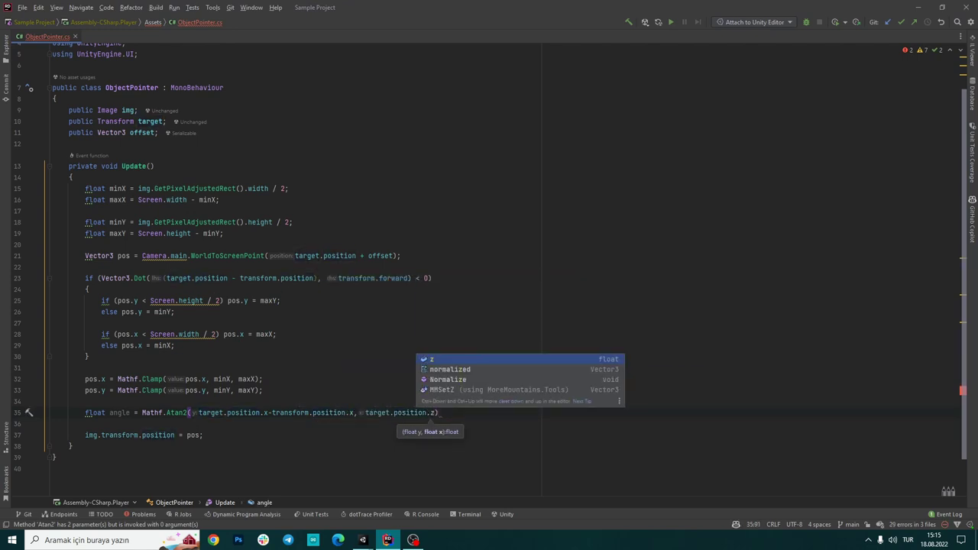
pyautogui.write('-')
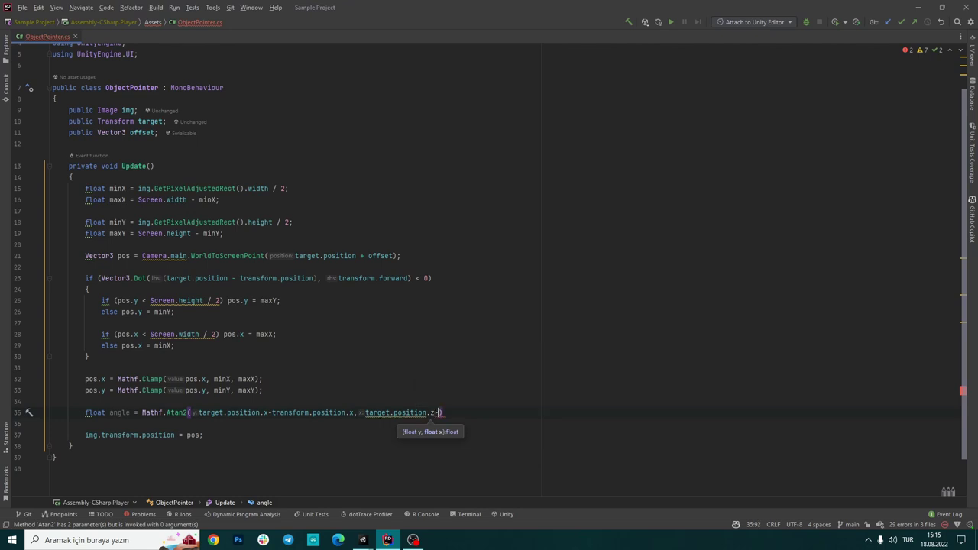
pyautogui.write('transform.po')
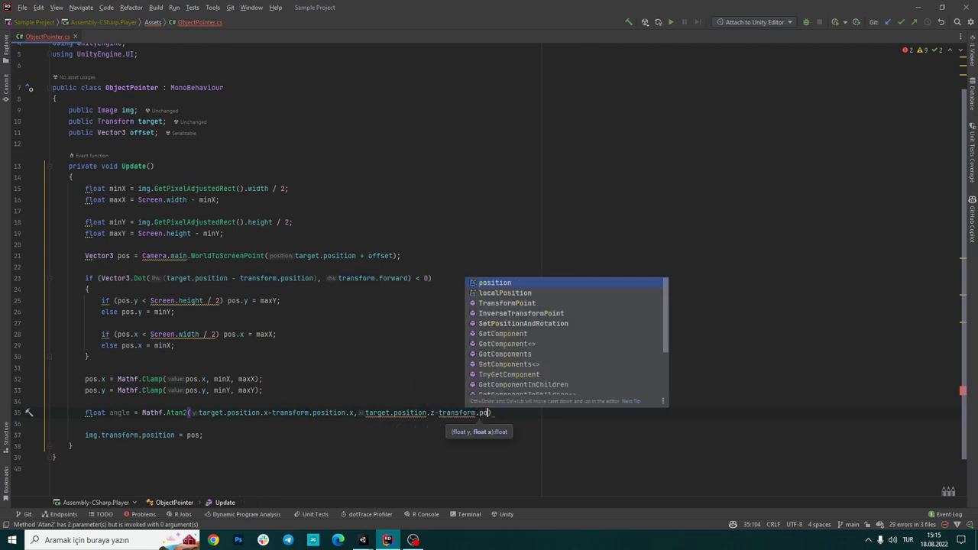
pyautogui.press('Return')
pyautogui.write('z')
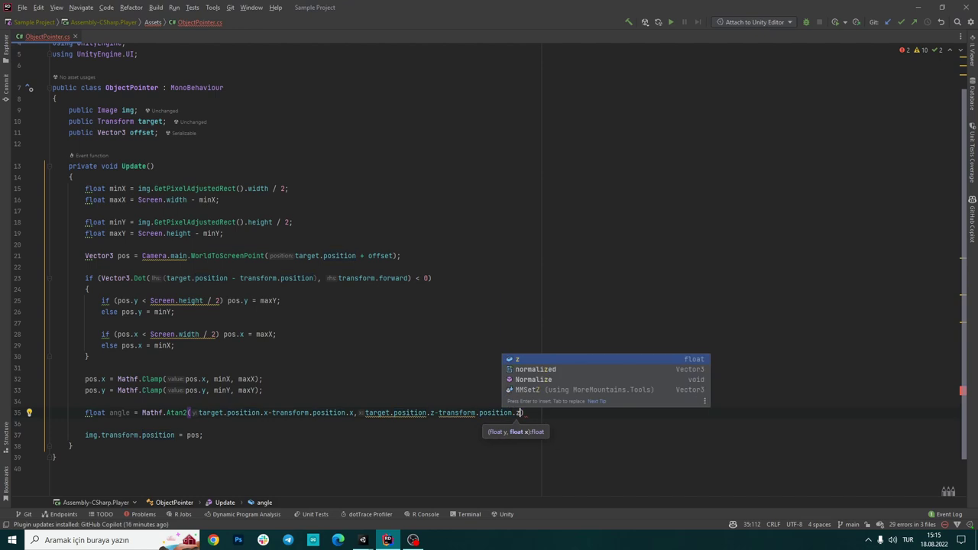
pyautogui.write(')')
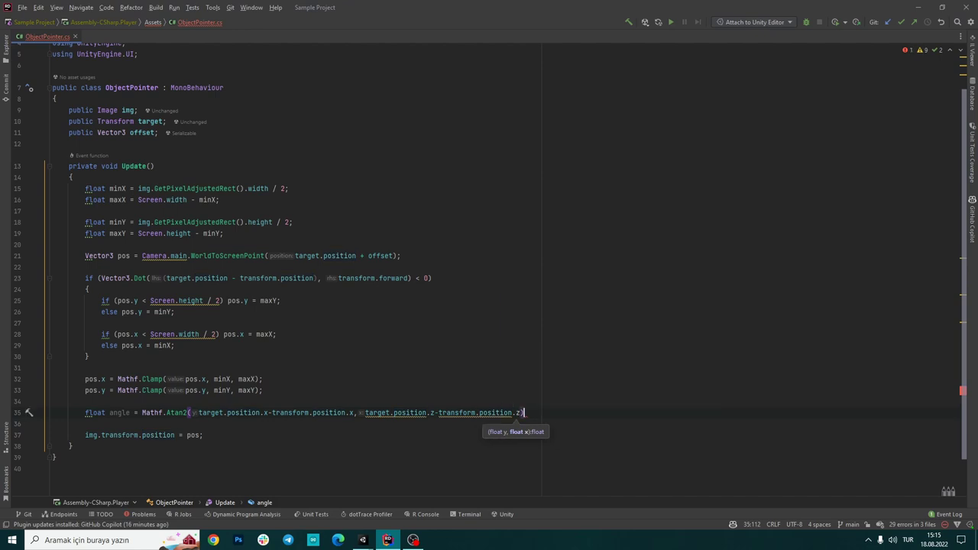
pyautogui.write(' * Mathf.r')
pyautogui.press('Return')
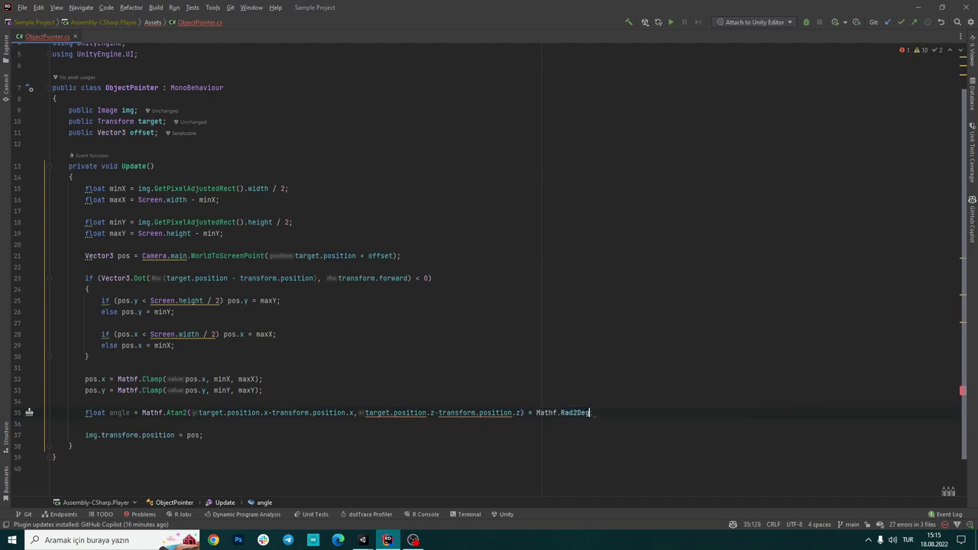
pyautogui.write(';')
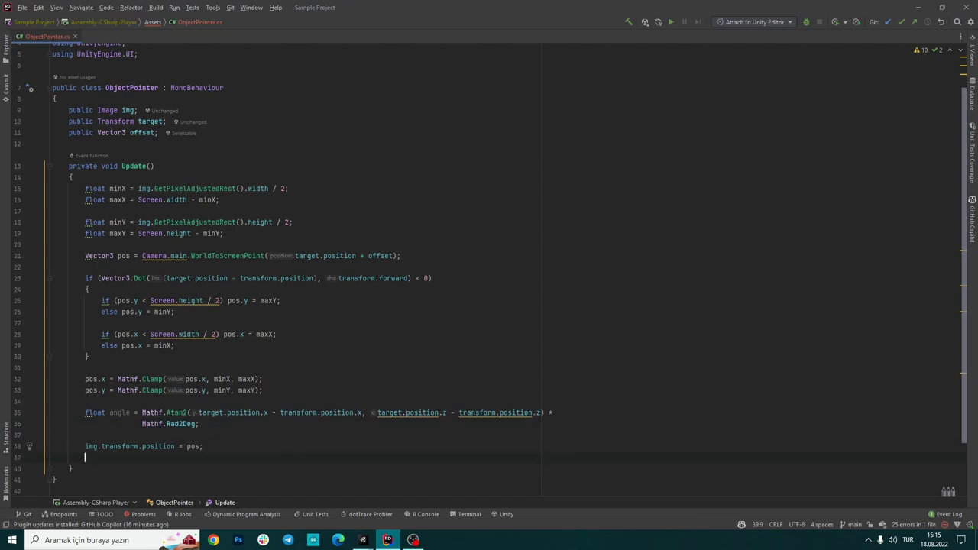
pyautogui.write('img.transform.')
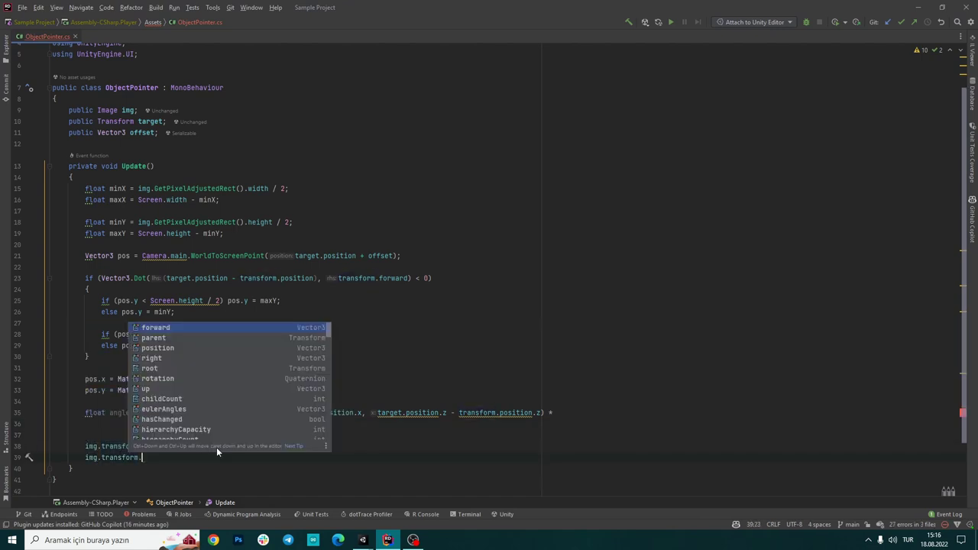
pyautogui.write('ro')
# - Set img.transform.rotation = Quaternion.Euler(0, 0, angle) and switch back to Unity
pyautogui.press('Return')
pyautogui.write('= Q')
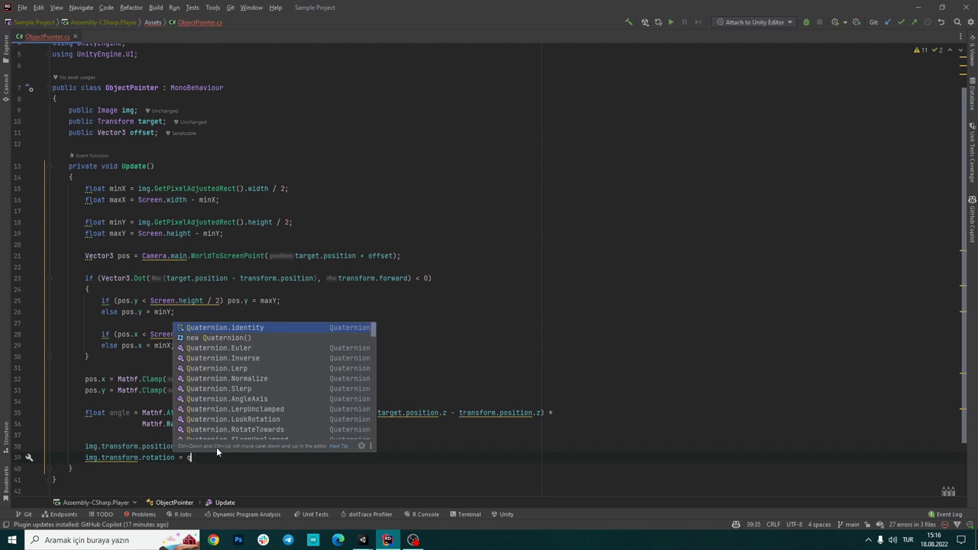
pyautogui.press('Down')
pyautogui.press('Down')
pyautogui.press('Return')
pyautogui.write('0,0')
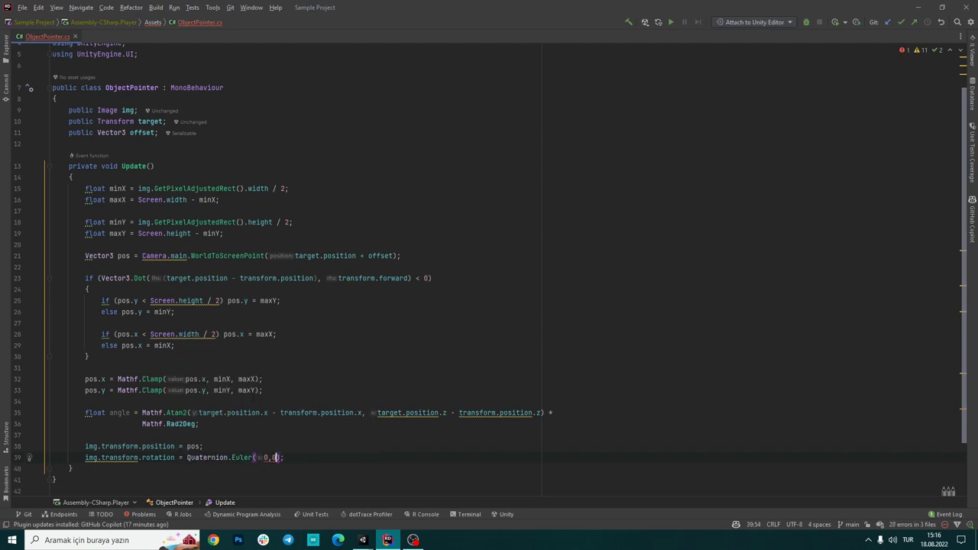
pyautogui.write(' a')
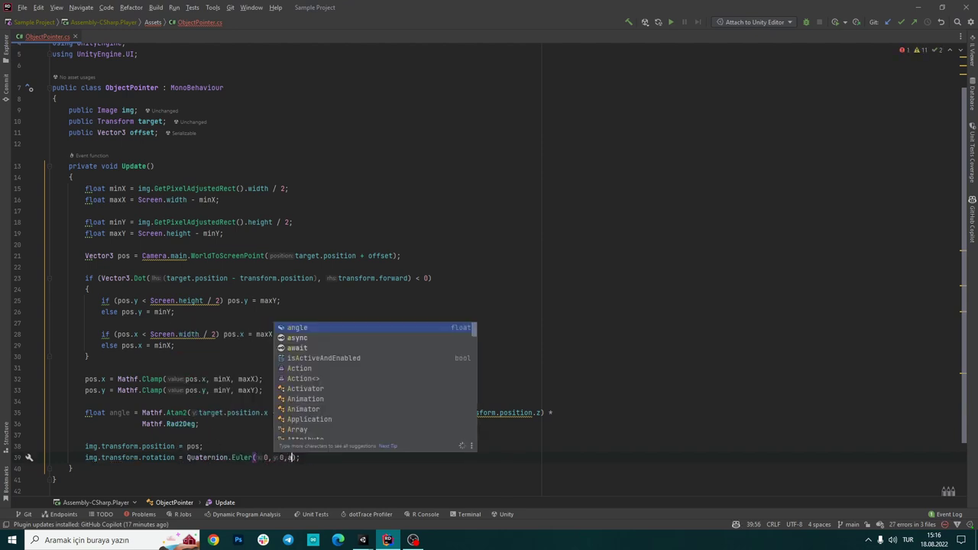
pyautogui.press('Return')
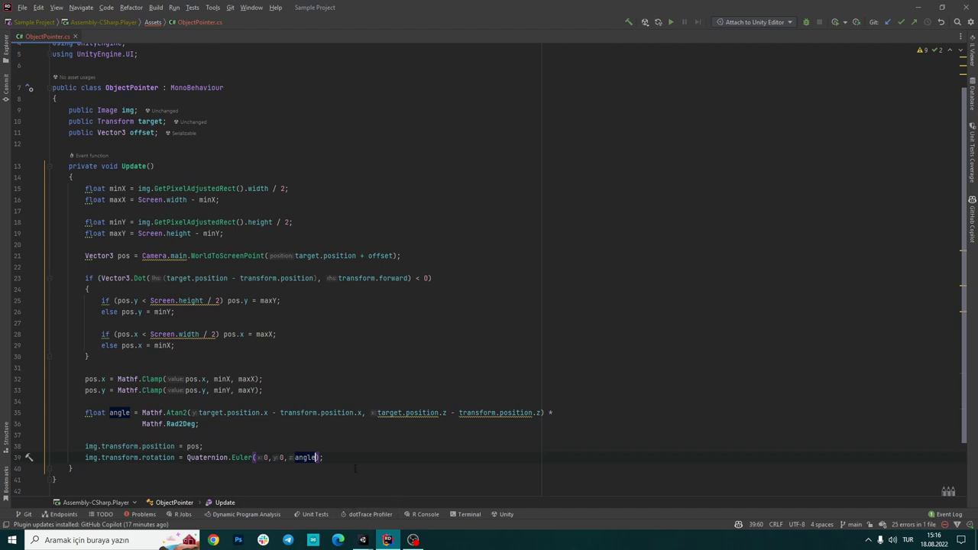
pyautogui.press('Down')
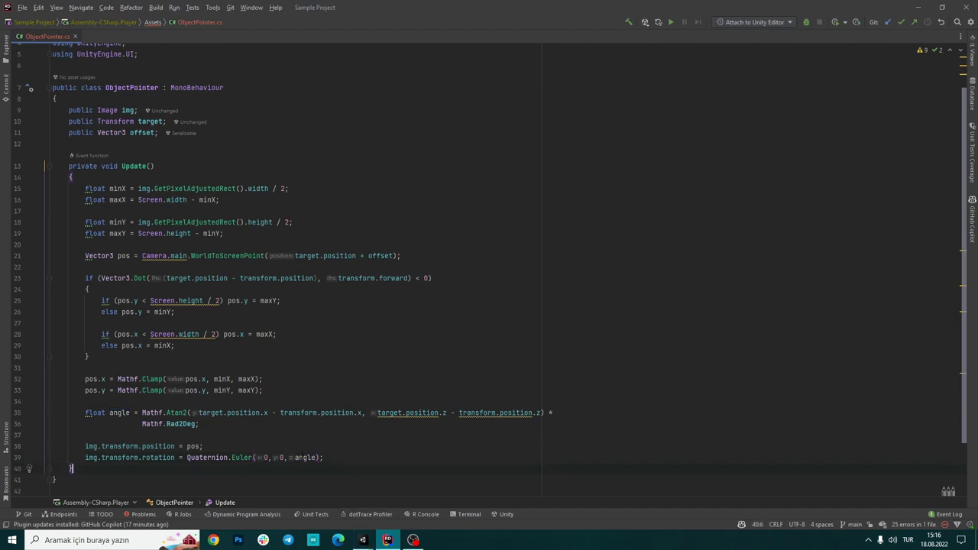
pyautogui.moveTo(363, 542)
pyautogui.click(419, 493)
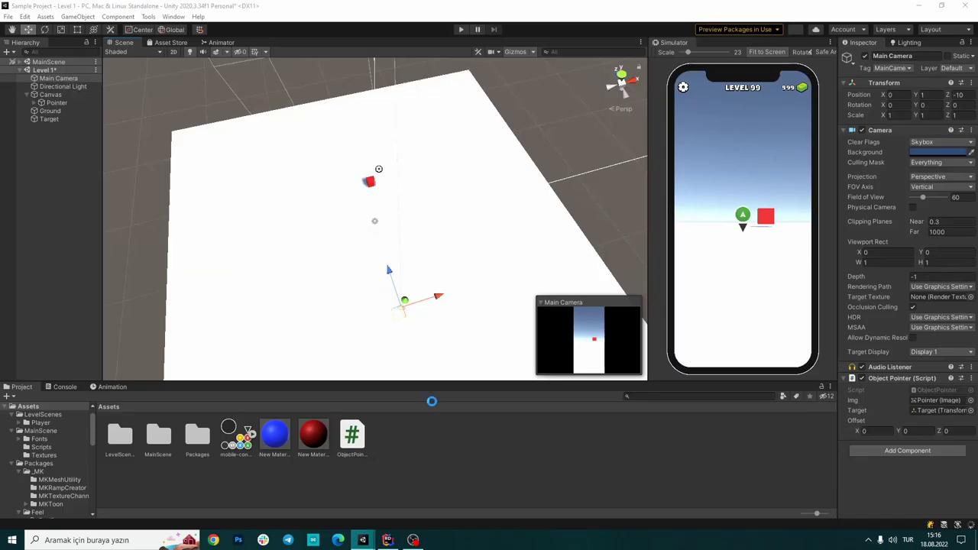
# - Inspect the Pointer image, then bring up the Main Camera's creation menu in the Hierarchy
pyautogui.click(46, 102)
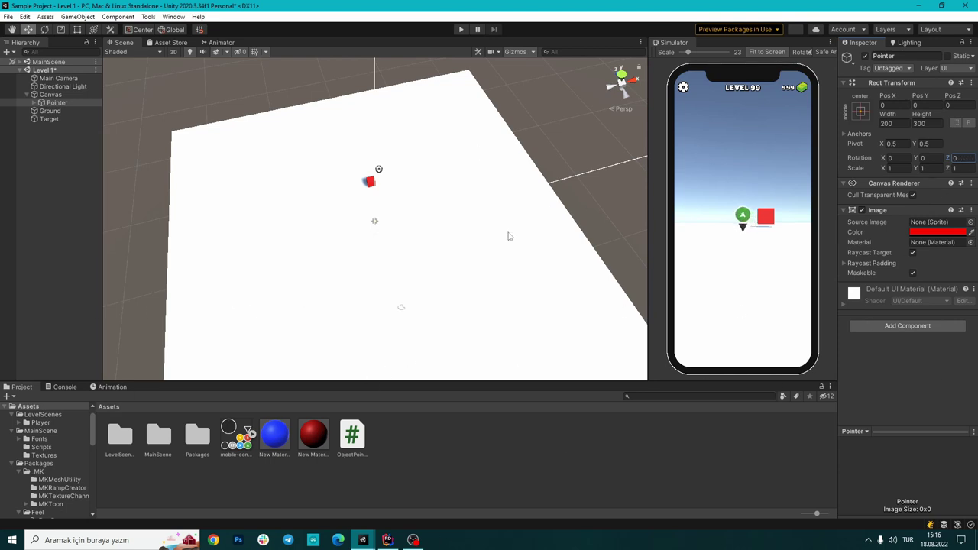
pyautogui.rightClick(47, 78)
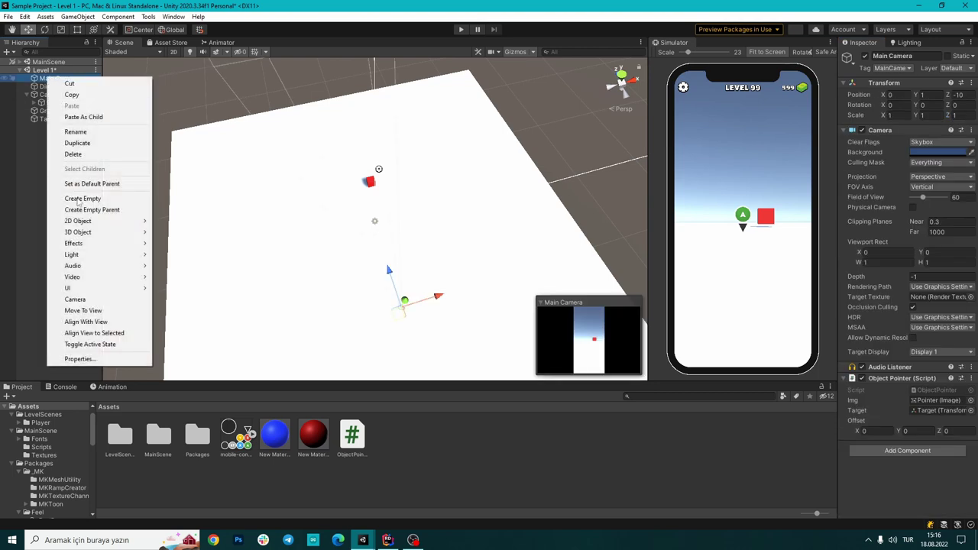
# - Create a Capsule with the blue New Material 1, place it in view, and unparent it
pyautogui.click(179, 255)
pyautogui.click(955, 459)
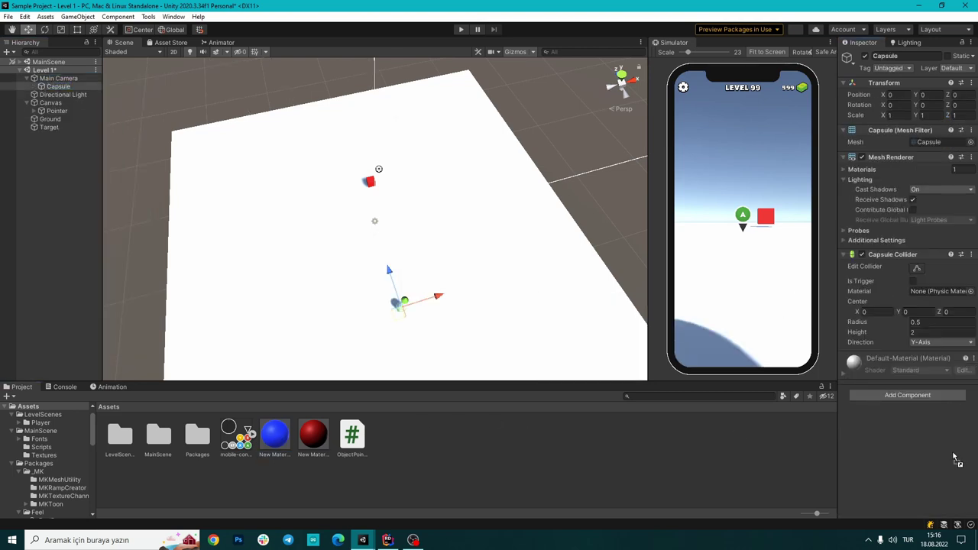
pyautogui.moveTo(956, 459); pyautogui.dragTo(955, 457)
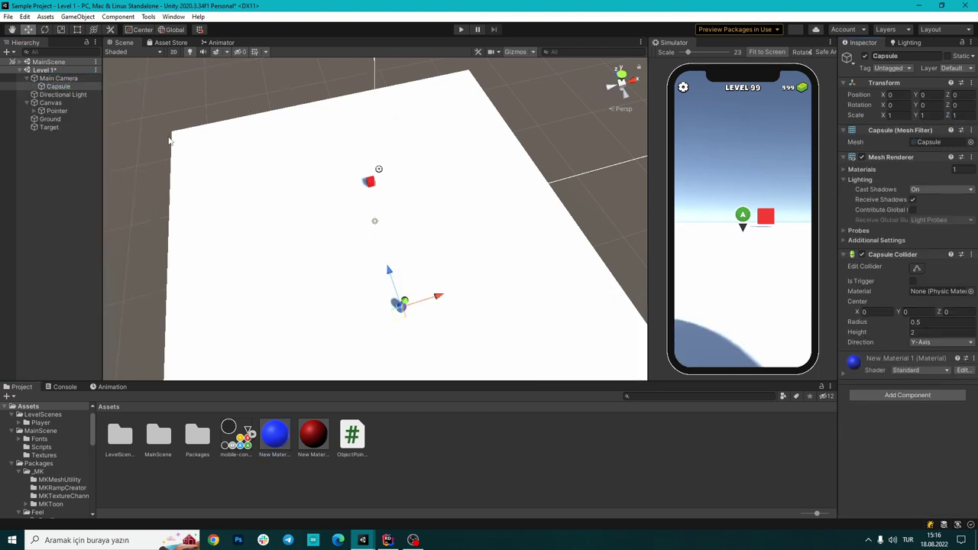
pyautogui.moveTo(170, 140)
pyautogui.keyDown('alt'); pyautogui.mouseDown()
pyautogui.moveTo(398, 252)
pyautogui.moveTo(424, 214)
pyautogui.moveTo(369, 245)
pyautogui.mouseUp(); pyautogui.keyUp('alt')
pyautogui.click(369, 245)
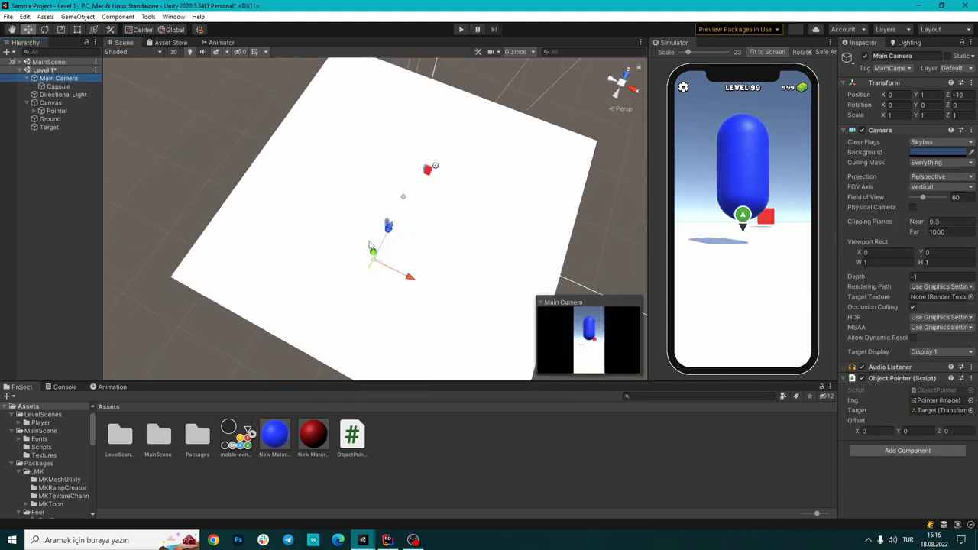
pyautogui.hotkey('ctrl', 'z')
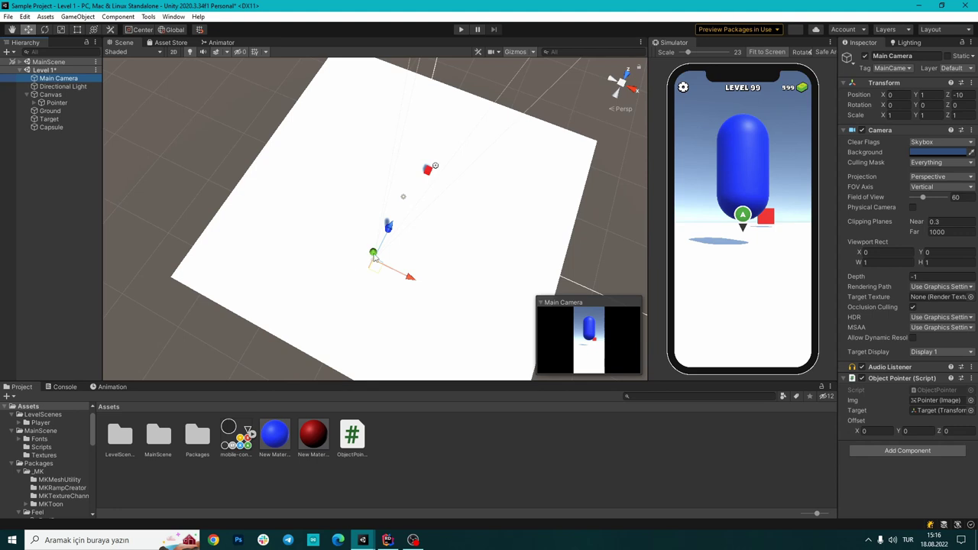
# - Position the Main Camera tilted 45° on X and parent it under the Capsule
pyautogui.moveTo(373, 257)
pyautogui.mouseDown()
pyautogui.moveTo(355, 233)
pyautogui.moveTo(360, 210)
pyautogui.mouseUp()
pyautogui.press('e')
pyautogui.press('w')
pyautogui.moveTo(348, 250); pyautogui.dragTo(354, 266)
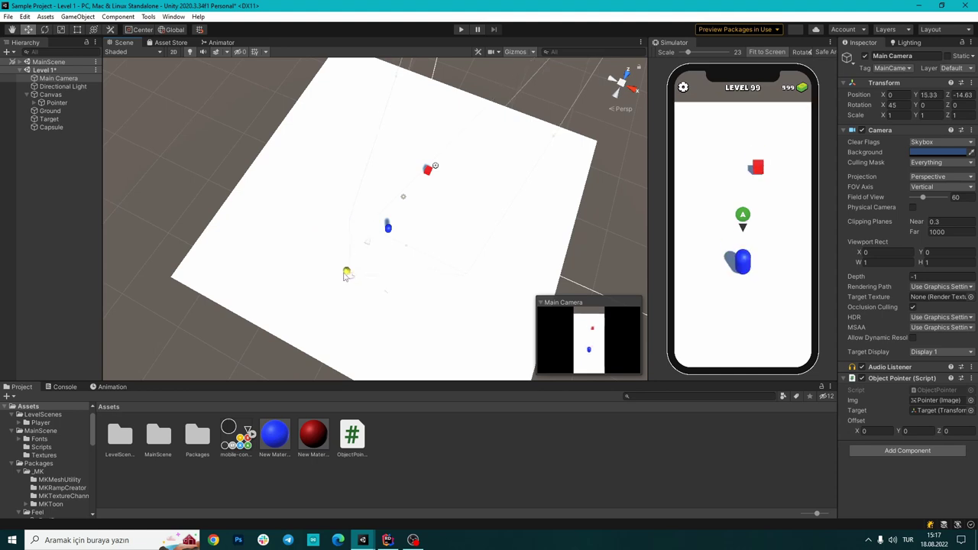
pyautogui.moveTo(58, 78); pyautogui.dragTo(51, 127)
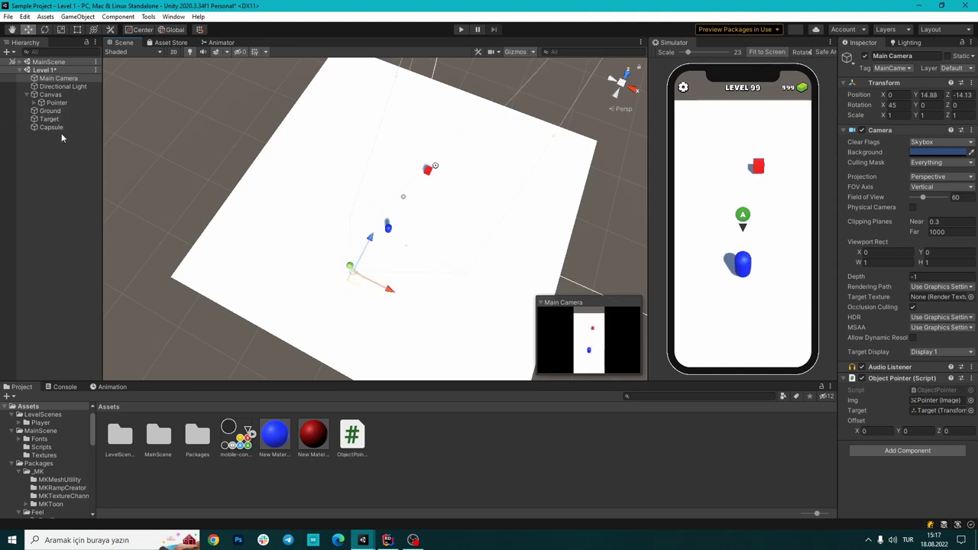
pyautogui.click(51, 118)
pyautogui.moveTo(408, 237)
pyautogui.mouseDown()
pyautogui.moveTo(409, 256)
pyautogui.moveTo(363, 291)
pyautogui.mouseUp()
# - Select the Main Camera, set Object Pointer Offset Y to 1.5, and enter Play mode
pyautogui.press('z')
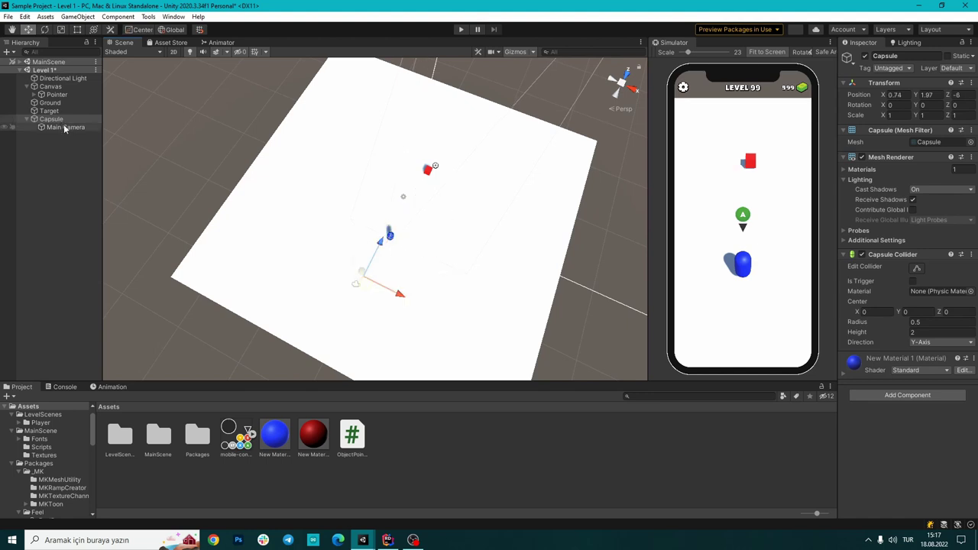
pyautogui.click(65, 128)
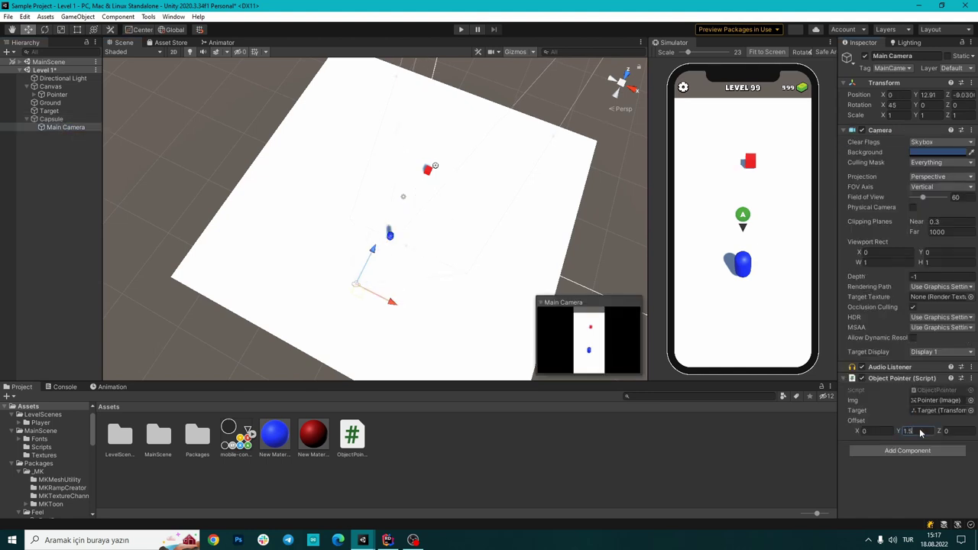
pyautogui.click(461, 29)
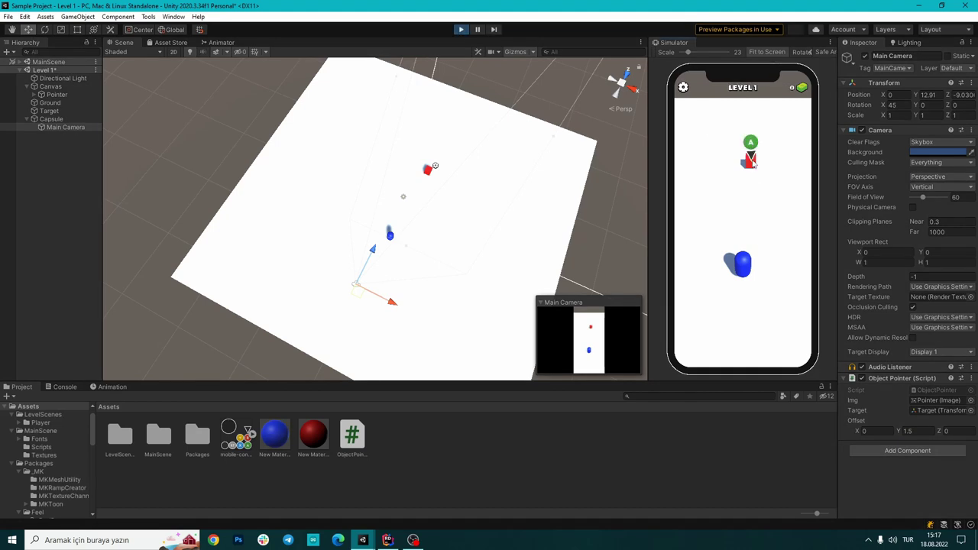
# - Drag the Capsule across the ground past the red Target to about X 11.54, Z -0.84
pyautogui.click(51, 119)
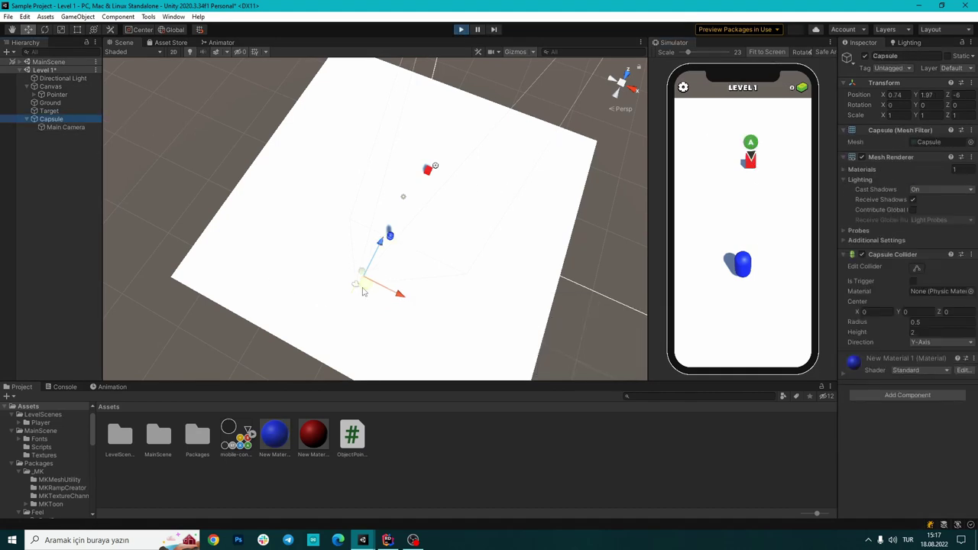
pyautogui.press('z')
pyautogui.moveTo(365, 291); pyautogui.dragTo(396, 204)
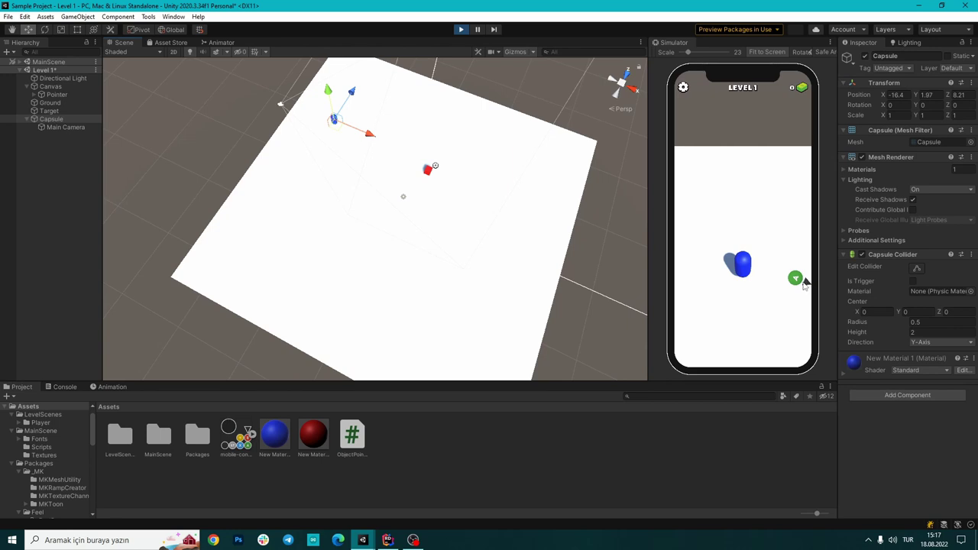
pyautogui.moveTo(335, 130); pyautogui.dragTo(333, 118)
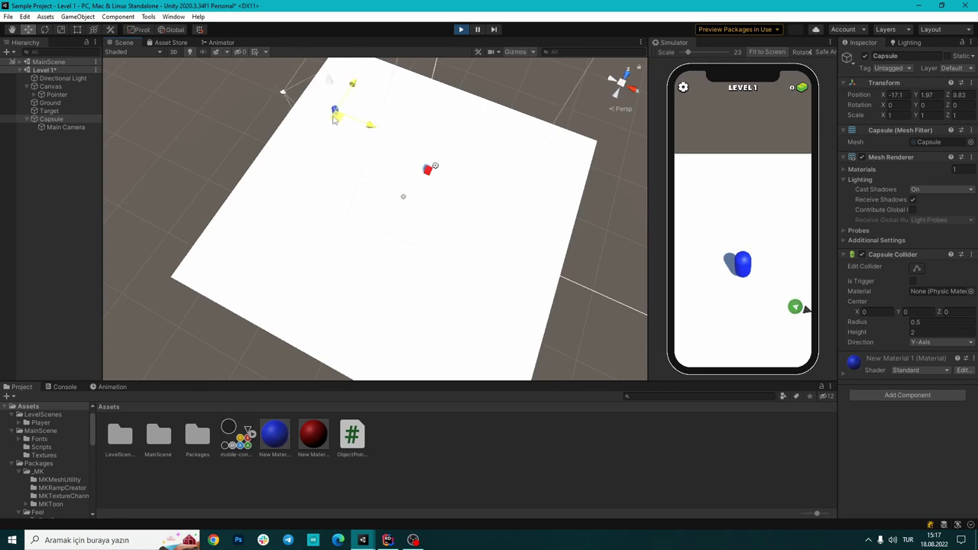
pyautogui.moveTo(333, 119)
pyautogui.mouseDown()
pyautogui.moveTo(406, 178)
pyautogui.moveTo(467, 205)
pyautogui.moveTo(461, 211)
pyautogui.mouseUp()
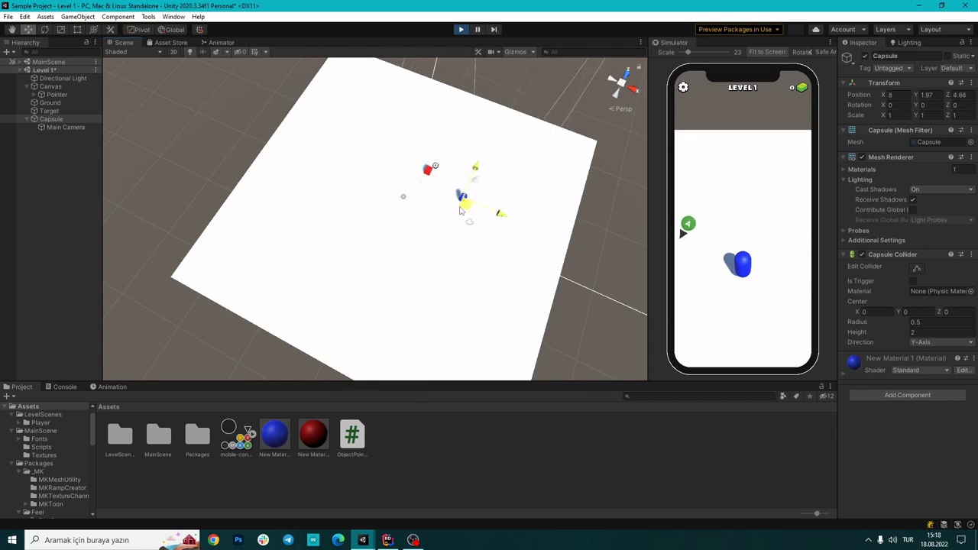
pyautogui.moveTo(461, 211)
pyautogui.mouseDown()
pyautogui.moveTo(380, 221)
pyautogui.moveTo(392, 131)
pyautogui.moveTo(471, 246)
pyautogui.mouseUp()
# - Move the Capsule far along X and back near the target (X 3.4, Z 3.1) to check the arrow
pyautogui.moveTo(470, 246); pyautogui.dragTo(544, 278, button='right')
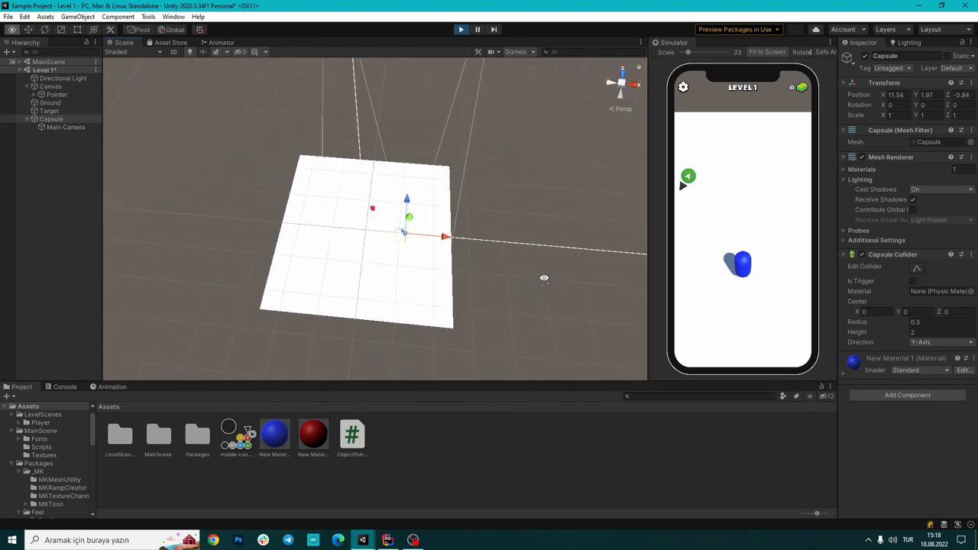
pyautogui.scroll(-3, 544, 279)
pyautogui.moveTo(596, 236); pyautogui.dragTo(657, 249)
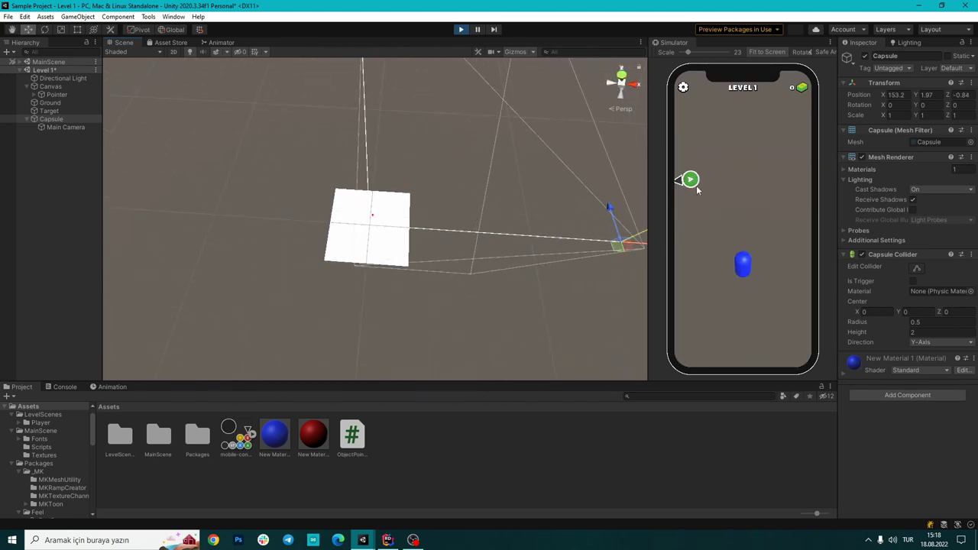
pyautogui.moveTo(612, 245)
pyautogui.mouseDown(button='middle')
pyautogui.moveTo(489, 229)
pyautogui.moveTo(439, 242)
pyautogui.mouseUp(button='middle')
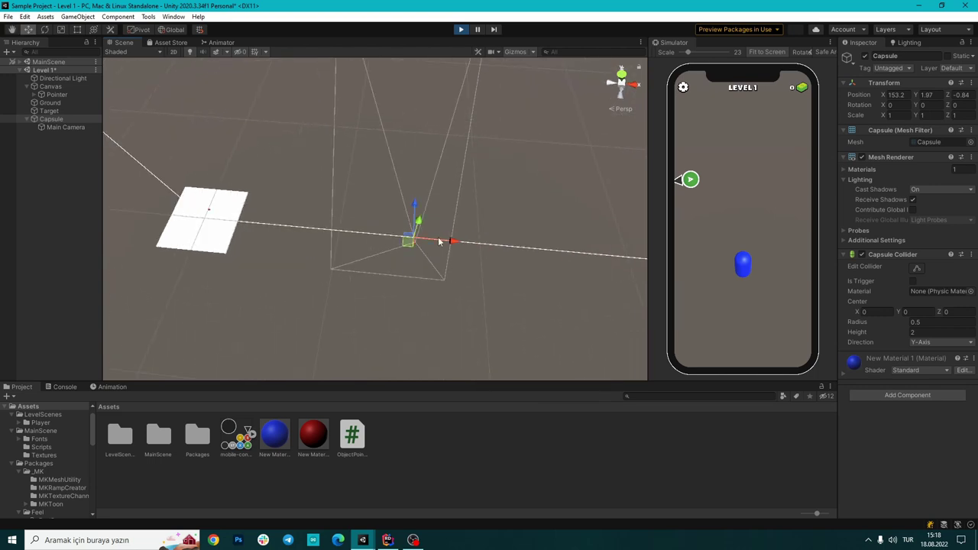
pyautogui.moveTo(454, 242)
pyautogui.mouseDown()
pyautogui.moveTo(472, 246)
pyautogui.moveTo(334, 231)
pyautogui.moveTo(524, 248)
pyautogui.moveTo(236, 257)
pyautogui.moveTo(204, 230)
pyautogui.moveTo(205, 217)
pyautogui.moveTo(208, 230)
pyautogui.mouseUp()
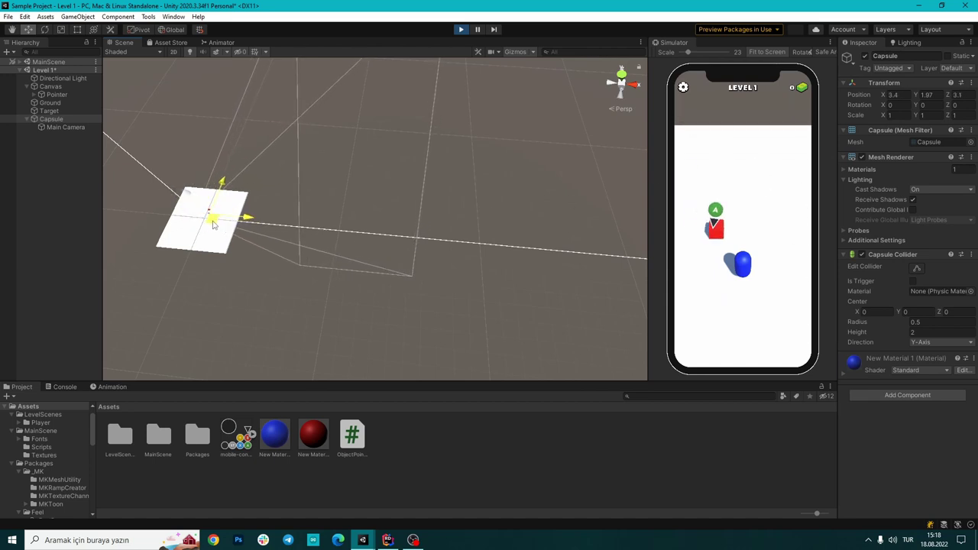